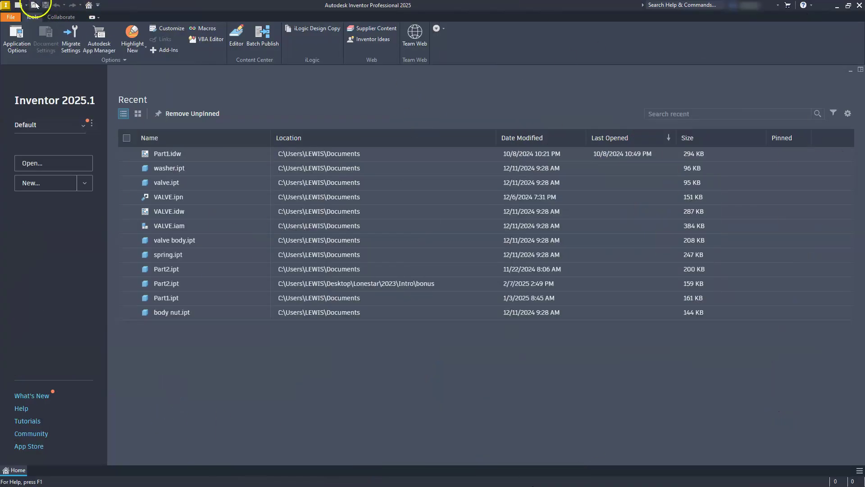
Create a new part from the Metric Standard (mm).ipt template.
{"action": "left_click", "coordinate": [20, 7]}
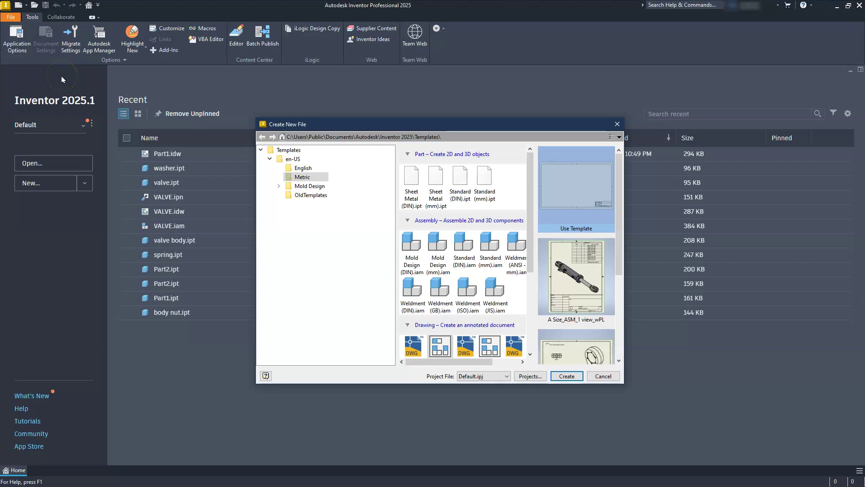
{"action": "left_click", "coordinate": [305, 178]}
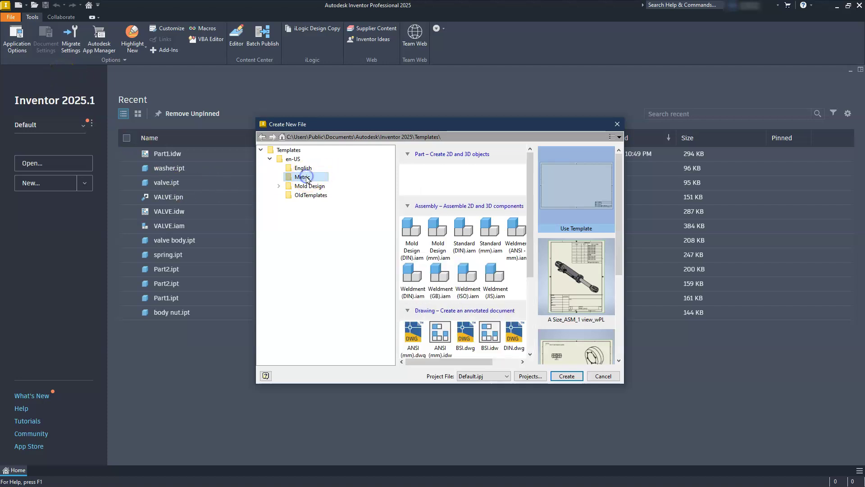
{"action": "left_click", "coordinate": [485, 180]}
{"action": "double_click", "coordinate": [485, 180]}
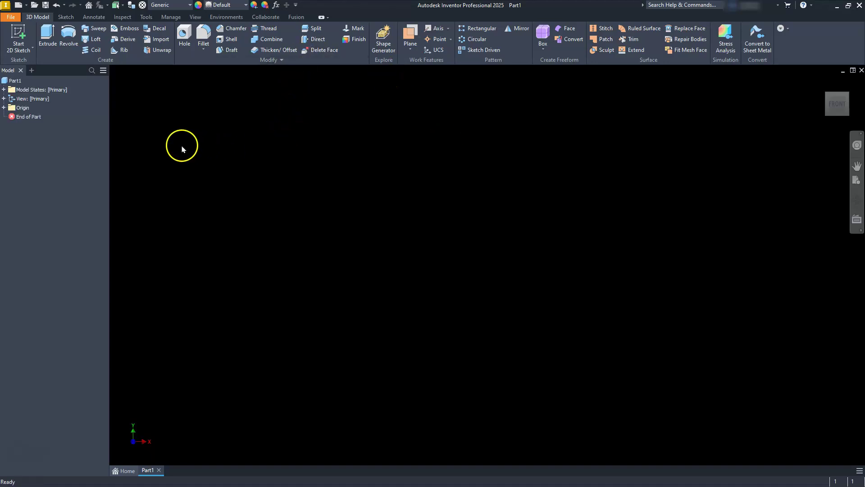
Start a 2D sketch on the XY plane and project the origin's Y axis into it.
{"action": "left_click", "coordinate": [18, 32]}
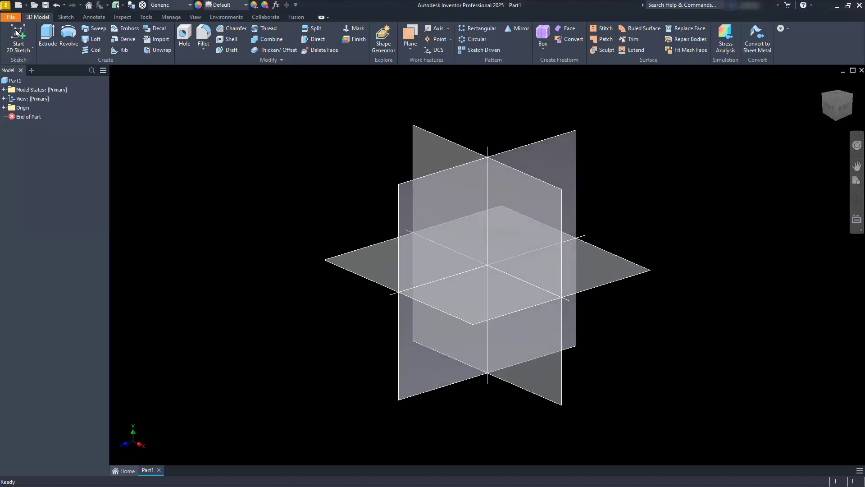
{"action": "left_click", "coordinate": [431, 142]}
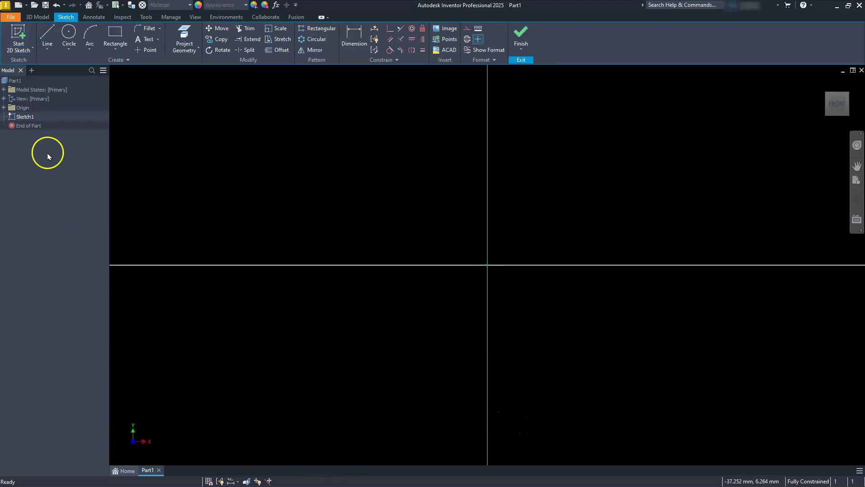
{"action": "left_click", "coordinate": [3, 108]}
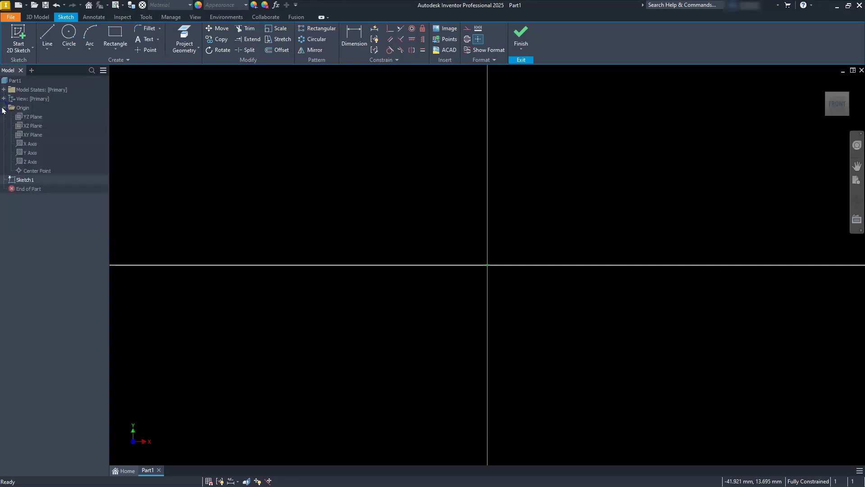
{"action": "left_click", "coordinate": [26, 153]}
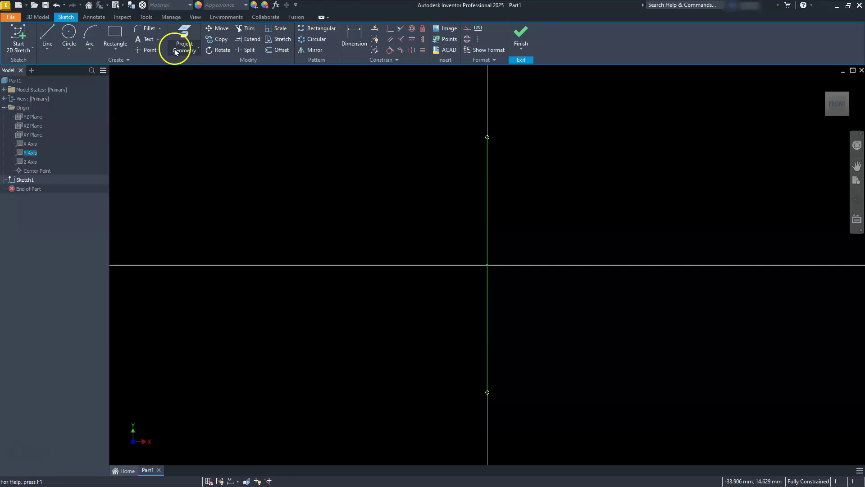
{"action": "left_click", "coordinate": [184, 35]}
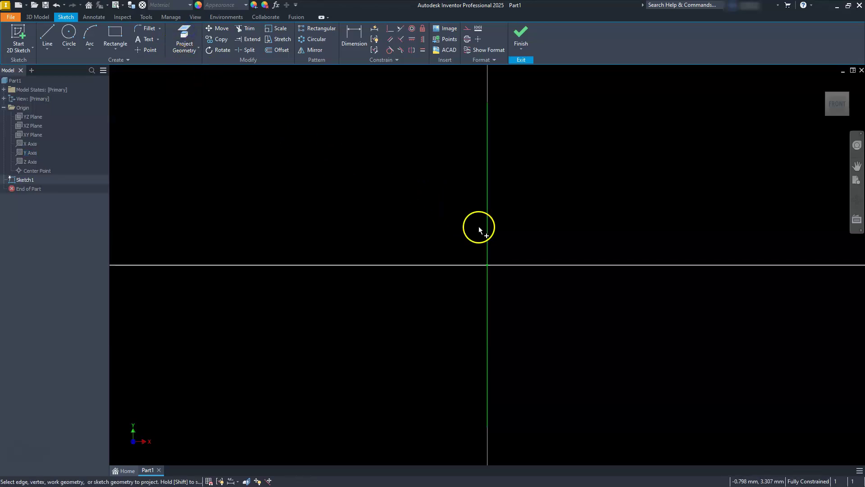
{"action": "key", "text": "Escape"}
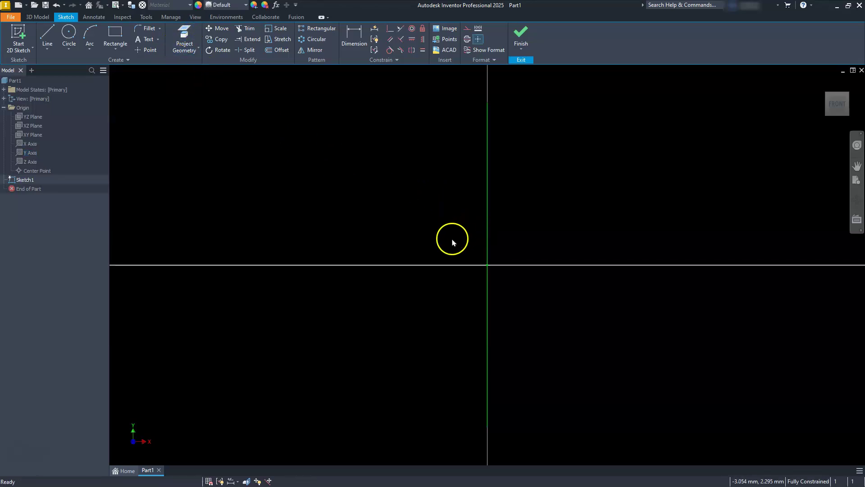
Convert the projected Y axis line to a centerline.
{"action": "left_click", "coordinate": [486, 182]}
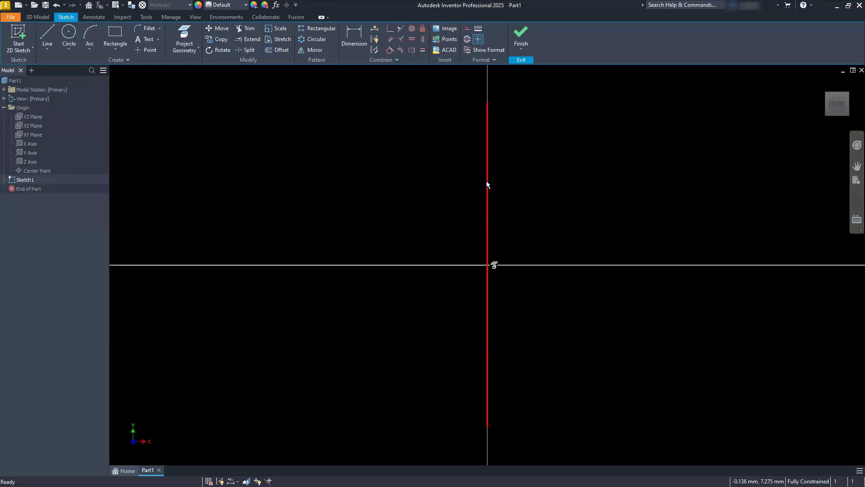
{"action": "left_click", "coordinate": [467, 38]}
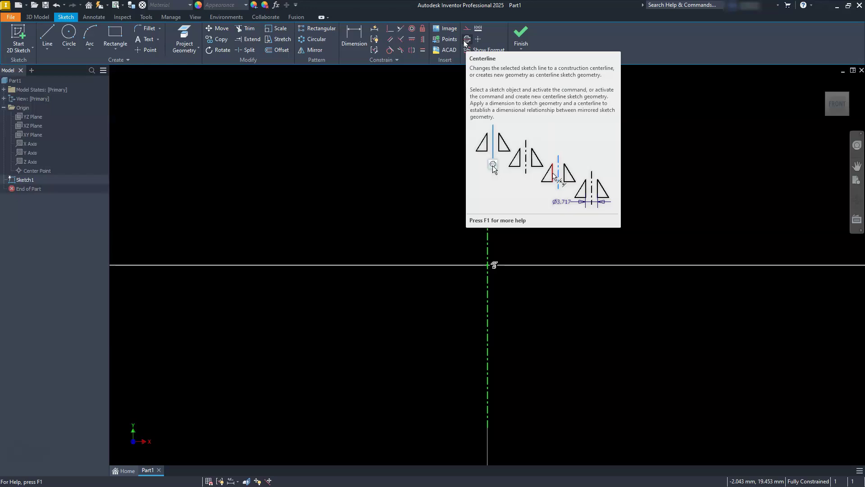
{"action": "left_click", "coordinate": [479, 40]}
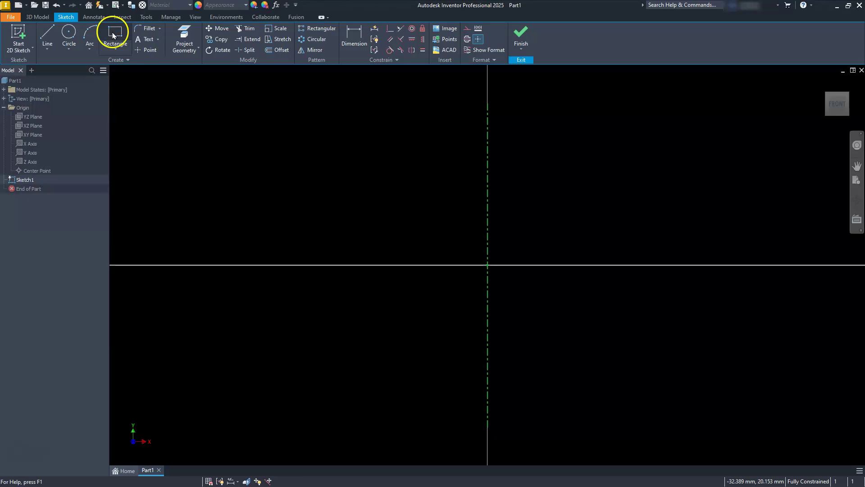
Sketch a closed inverted-L profile of six lines, about 23 mm high and wider at the top, just right of the centerline.
{"action": "left_click", "coordinate": [48, 32]}
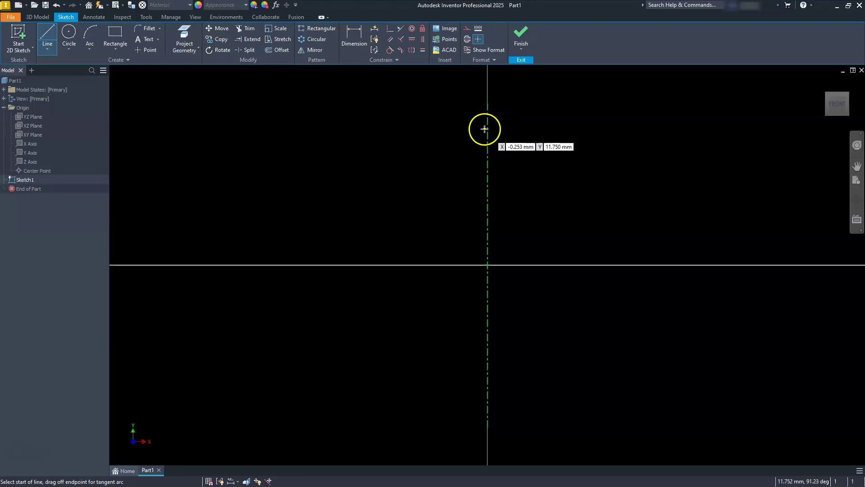
{"action": "left_click", "coordinate": [503, 117]}
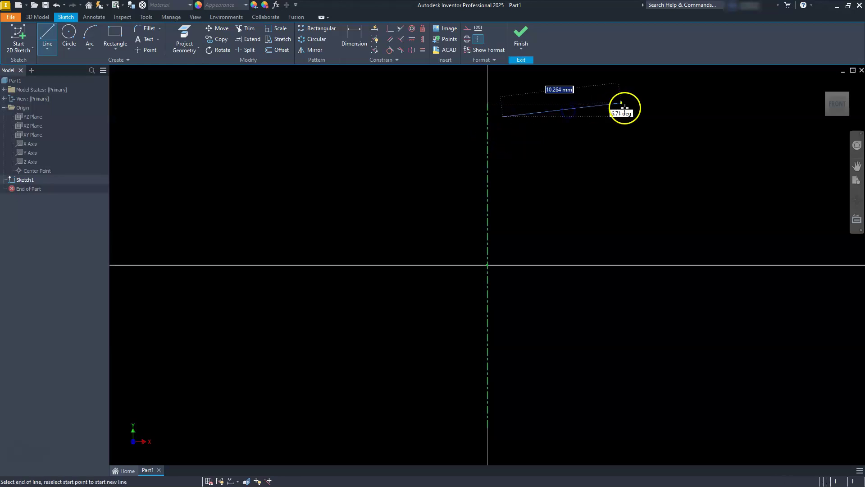
{"action": "left_click", "coordinate": [651, 117]}
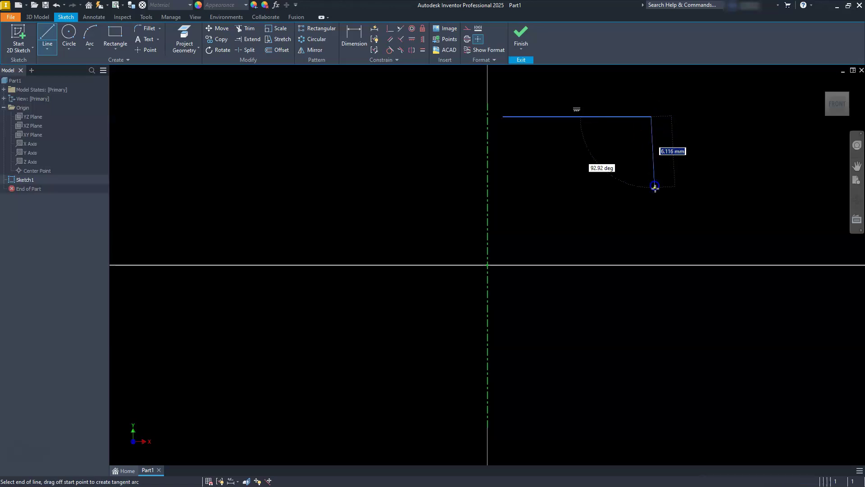
{"action": "left_click", "coordinate": [651, 202]}
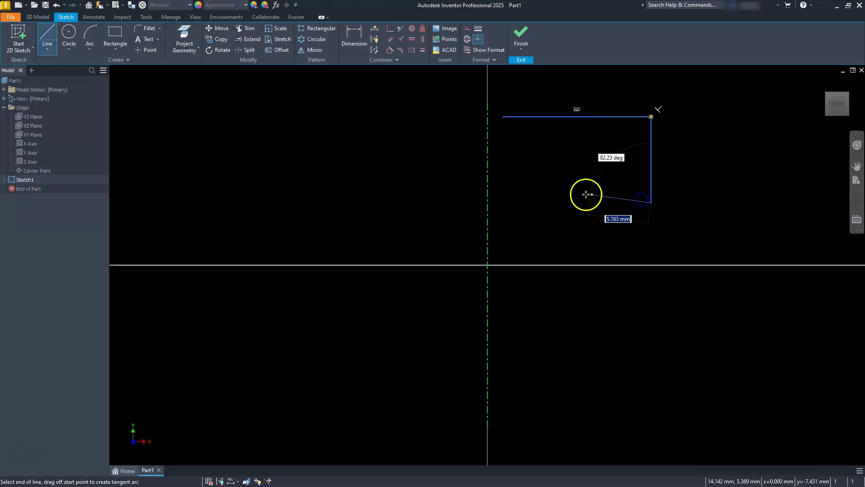
{"action": "left_click", "coordinate": [555, 203]}
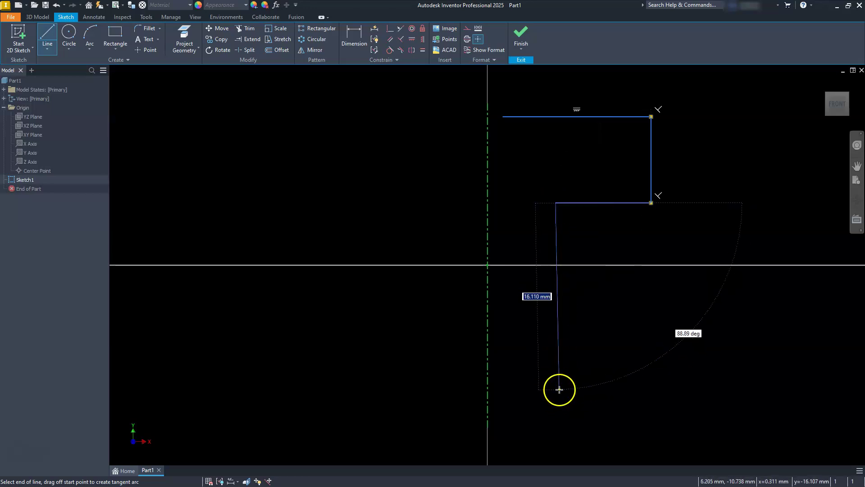
{"action": "left_click", "coordinate": [556, 386]}
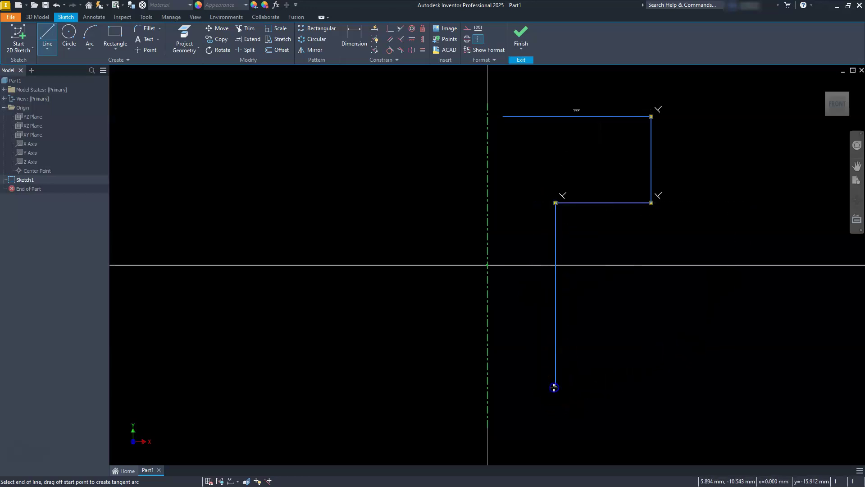
{"action": "left_click", "coordinate": [503, 386]}
{"action": "left_click", "coordinate": [503, 116]}
{"action": "key", "text": "Escape"}
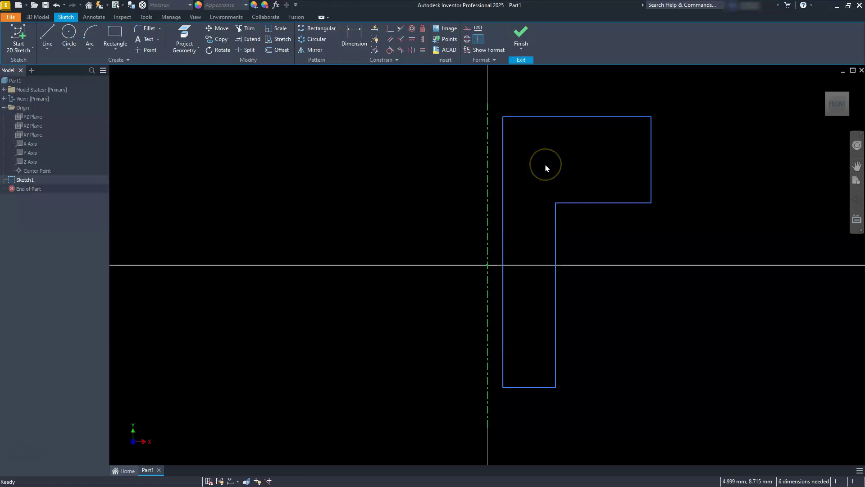
{"action": "left_click", "coordinate": [395, 200]}
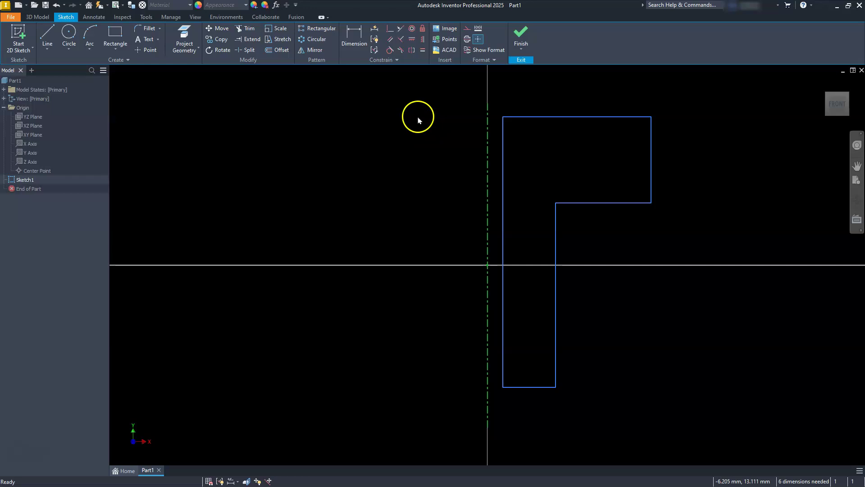
Dimension the full height of the profile's long inner vertical edge as 50 mm.
{"action": "left_click", "coordinate": [358, 43]}
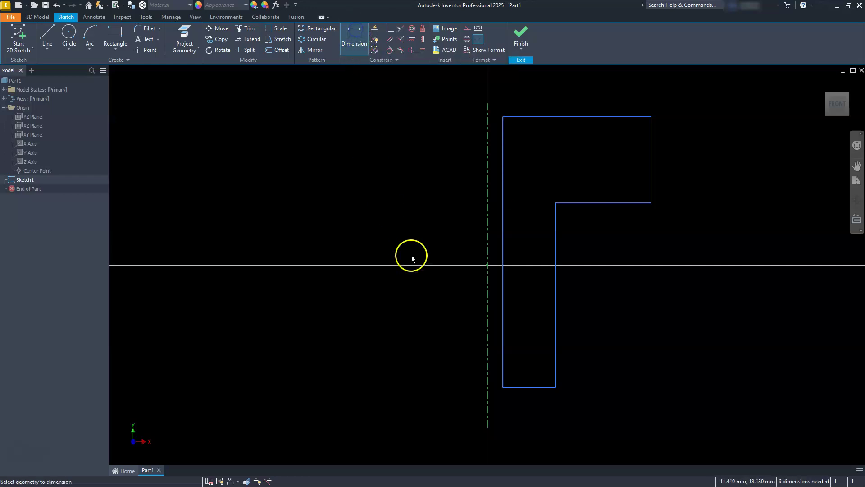
{"action": "left_click", "coordinate": [503, 218]}
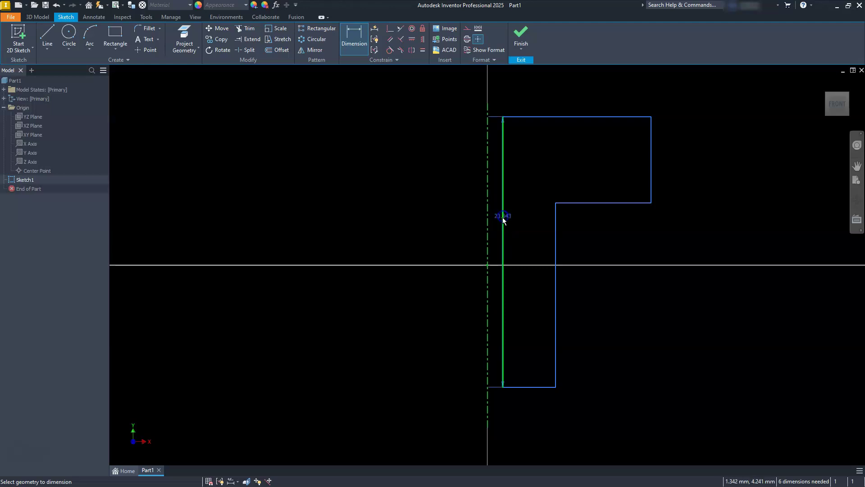
{"action": "left_click", "coordinate": [364, 225]}
{"action": "type", "text": "50"}
{"action": "key", "text": "Return"}
{"action": "scroll", "coordinate": [405, 247], "scroll_direction": "down", "scroll_amount": 5}
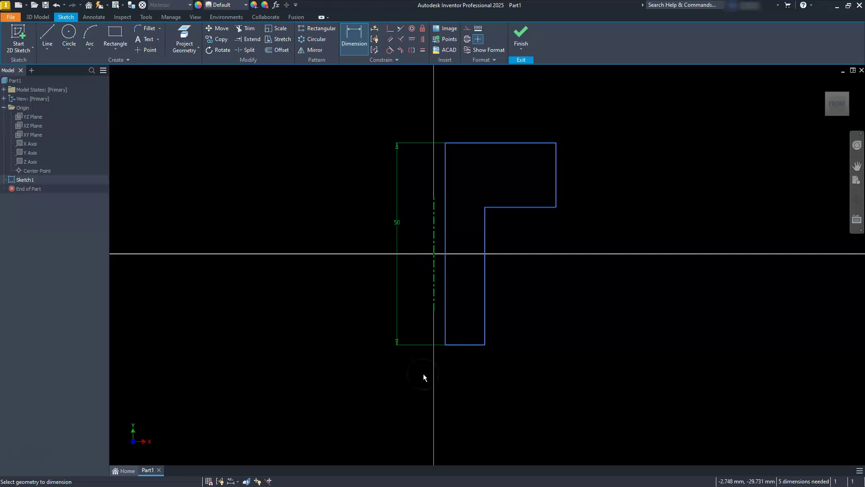
Dimension the upper outer vertical edge from the centerline as a 40 mm diameter.
{"action": "left_click", "coordinate": [435, 213]}
{"action": "left_click", "coordinate": [556, 154]}
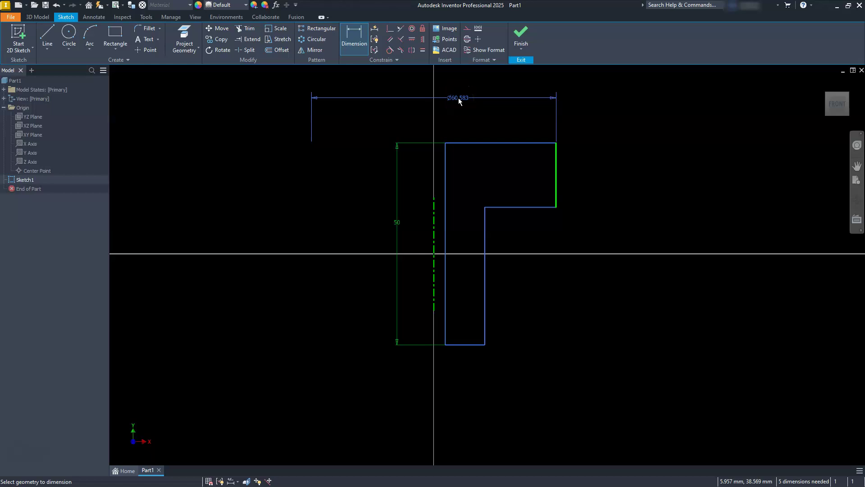
{"action": "left_click", "coordinate": [460, 99]}
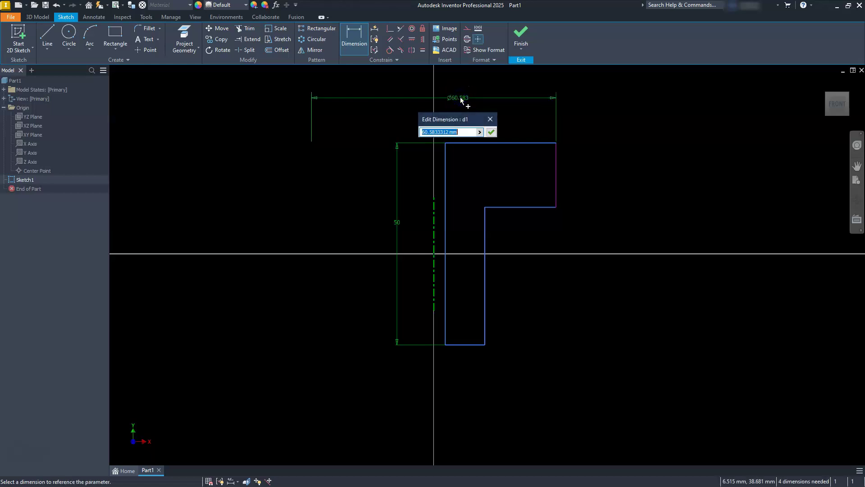
{"action": "type", "text": "40"}
{"action": "key", "text": "Return"}
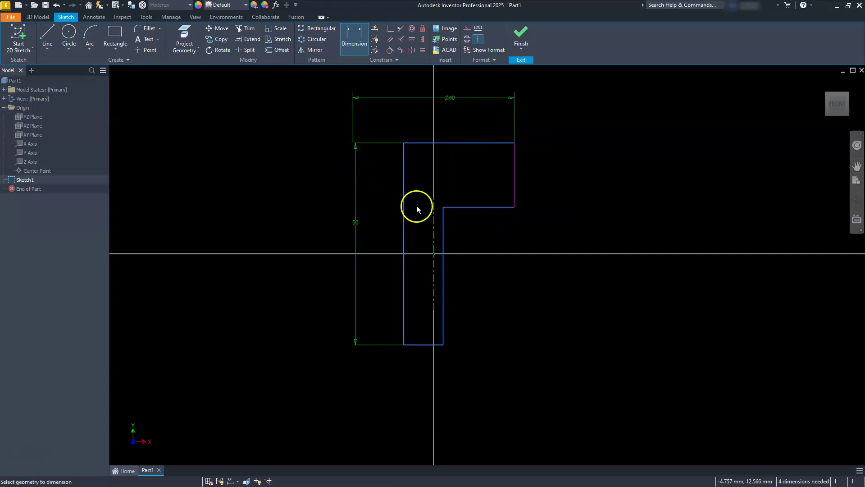
{"action": "key", "text": "Escape"}
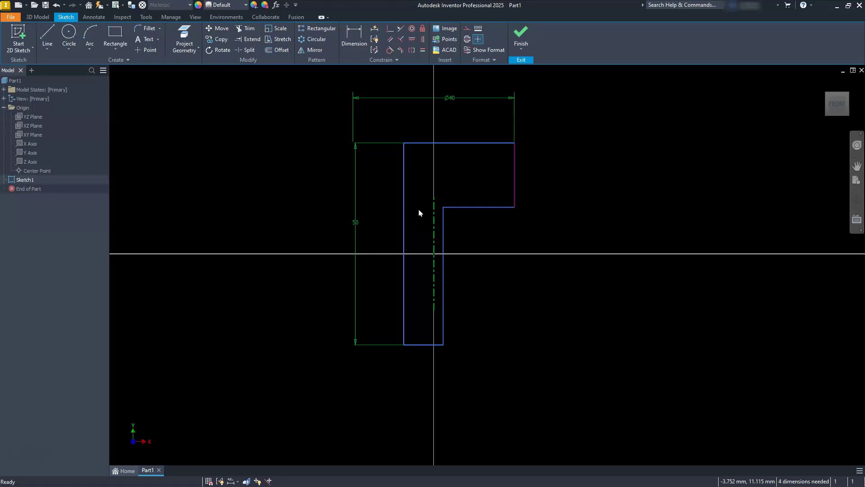
Move the lower outer edge and the long inner edge so the whole profile lies right of the centerline.
{"action": "left_click_drag", "start_coordinate": [443, 226], "coordinate": [482, 225]}
{"action": "left_click_drag", "start_coordinate": [402, 225], "coordinate": [463, 231]}
{"action": "left_click", "coordinate": [455, 265]}
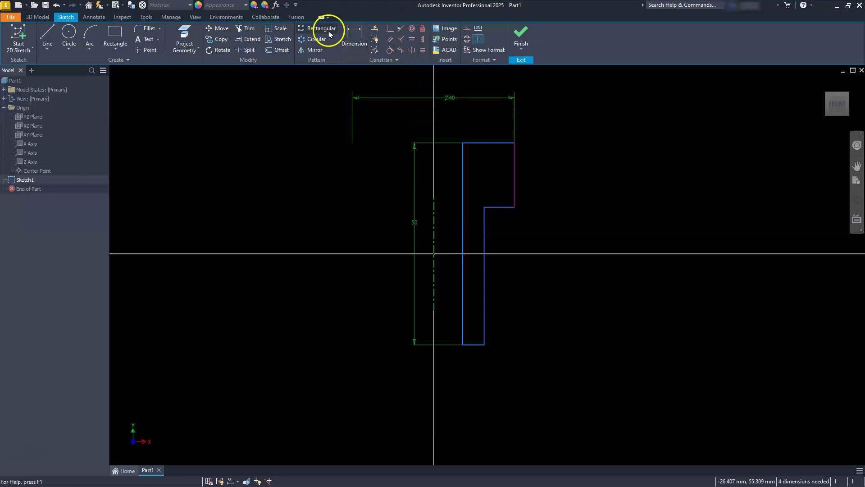
Dimension the lower outer vertical edge from the centerline as a 20 mm diameter.
{"action": "left_click", "coordinate": [350, 36]}
{"action": "left_click", "coordinate": [435, 302]}
{"action": "left_click", "coordinate": [484, 320]}
{"action": "left_click", "coordinate": [465, 393]}
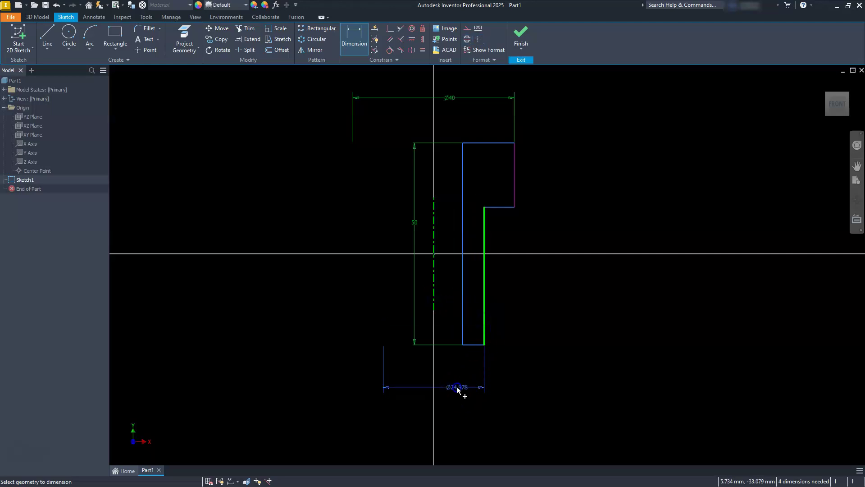
{"action": "type", "text": "20"}
{"action": "key", "text": "Return"}
{"action": "left_click", "coordinate": [526, 135]}
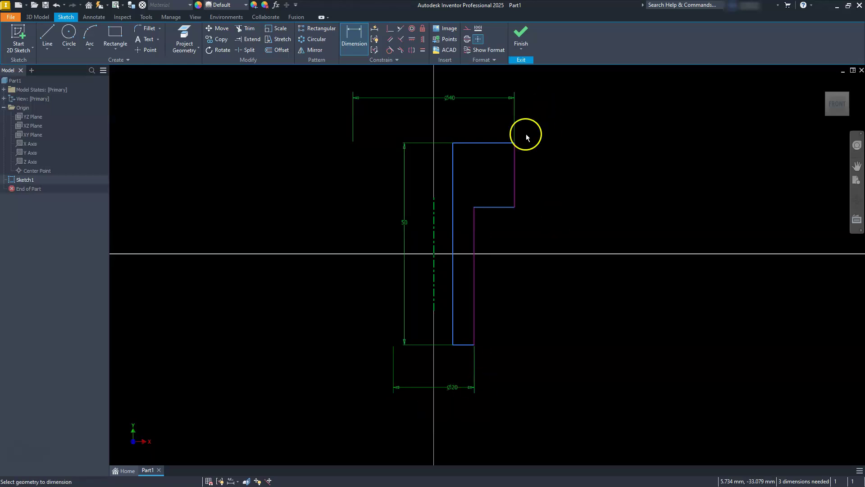
Dimension the height of the profile's wide upper section as 20 mm.
{"action": "left_click", "coordinate": [515, 178]}
{"action": "left_click", "coordinate": [564, 176]}
{"action": "type", "text": "20"}
{"action": "key", "text": "Return"}
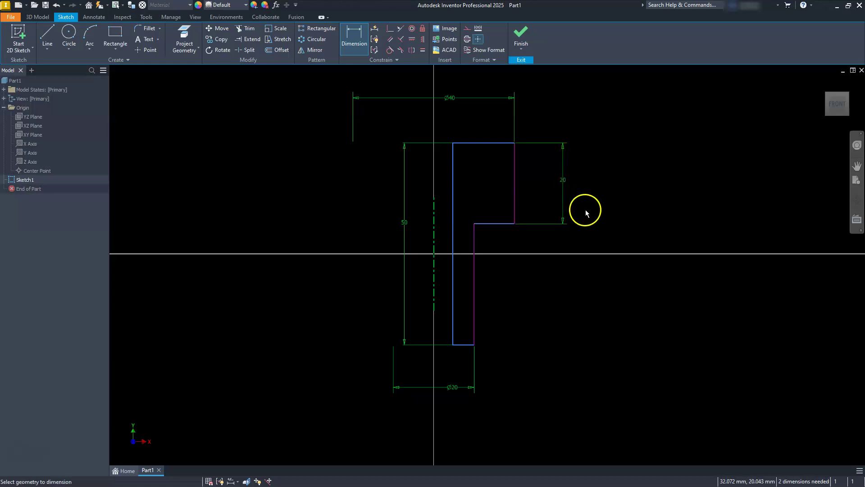
{"action": "key", "text": "Escape"}
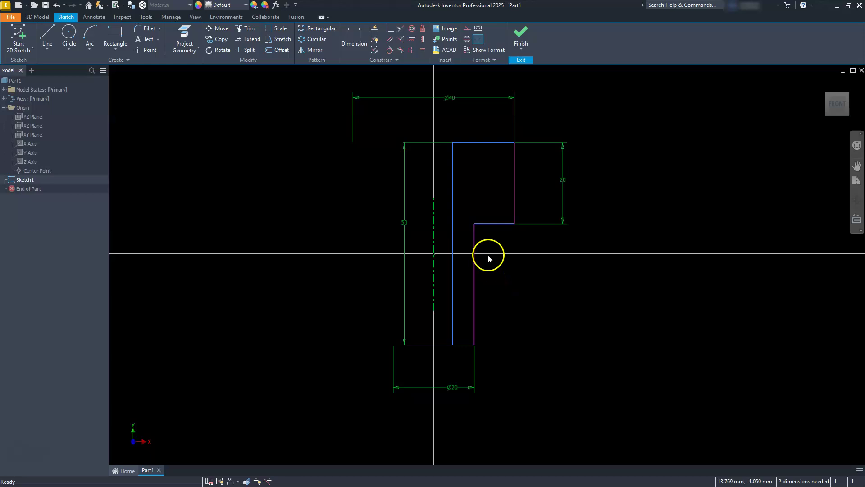
Apply a horizontal constraint between the sketch origin and the midpoint of the long inner vertical edge.
{"action": "left_click", "coordinate": [413, 39]}
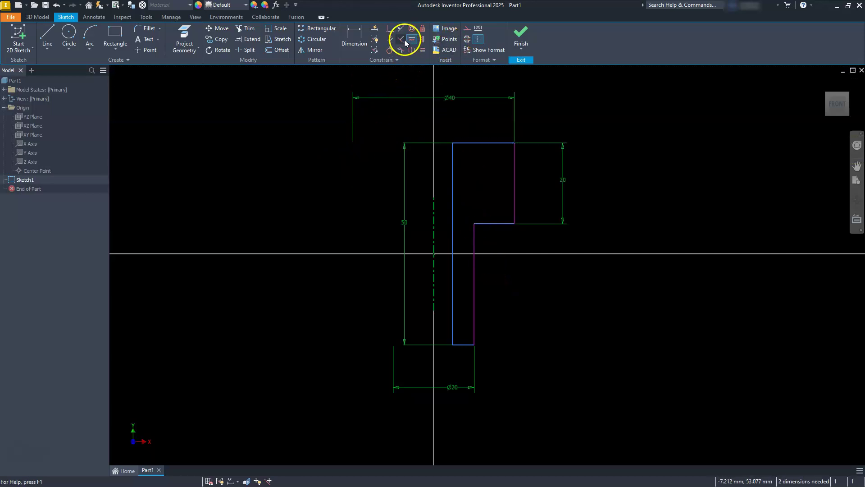
{"action": "left_click", "coordinate": [433, 255]}
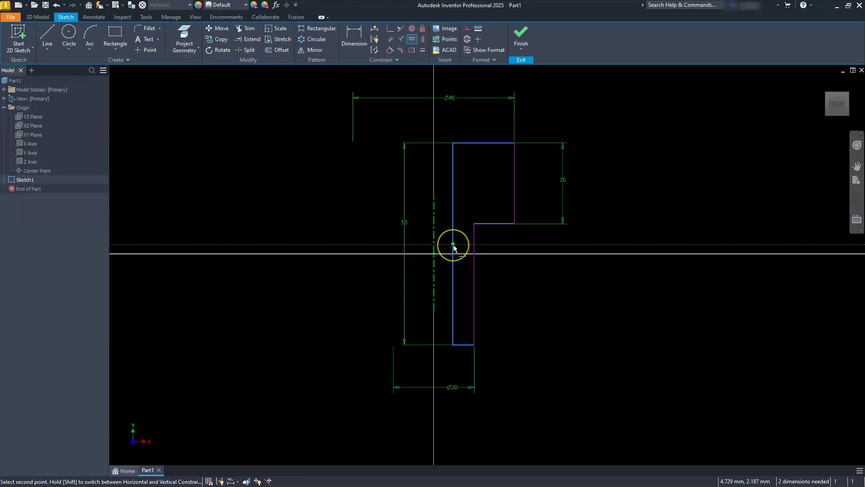
{"action": "left_click", "coordinate": [453, 244]}
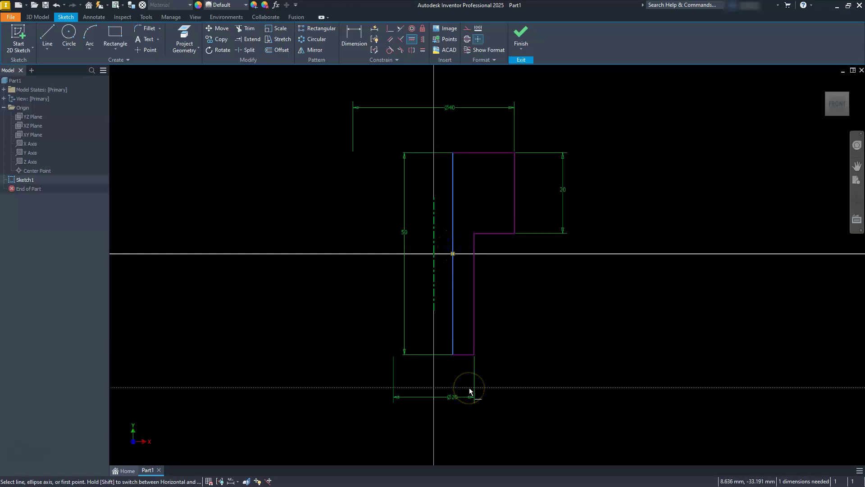
Dimension the long inner vertical edge from the centerline as a 9 mm diameter.
{"action": "key", "text": "Escape"}
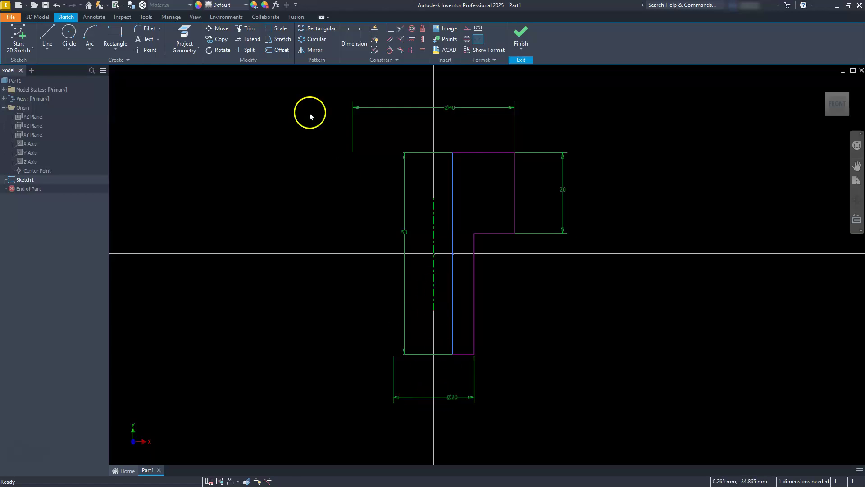
{"action": "left_click", "coordinate": [353, 39]}
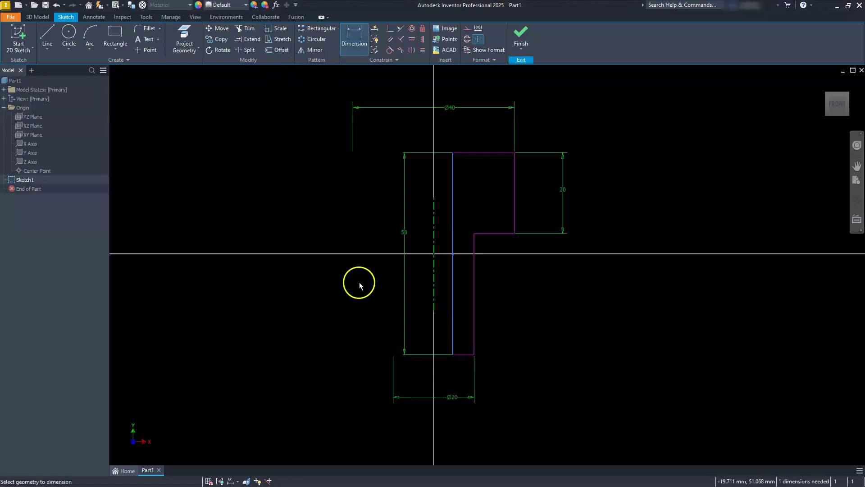
{"action": "left_click", "coordinate": [452, 285]}
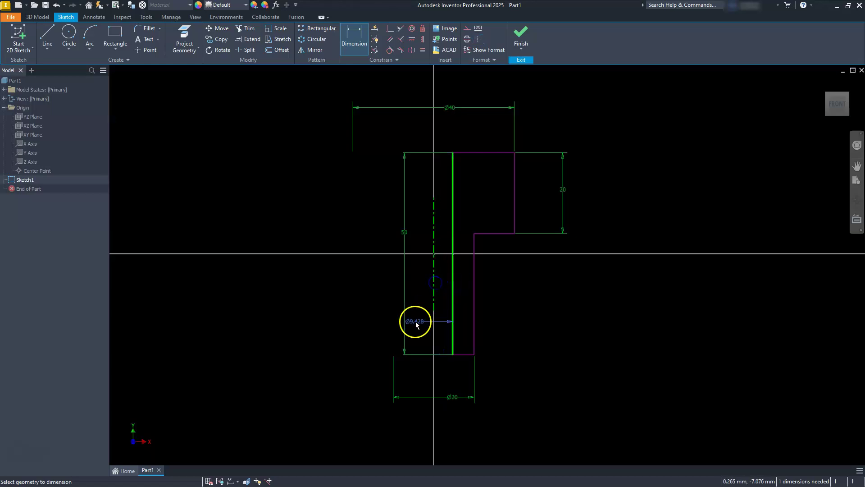
{"action": "left_click", "coordinate": [382, 315]}
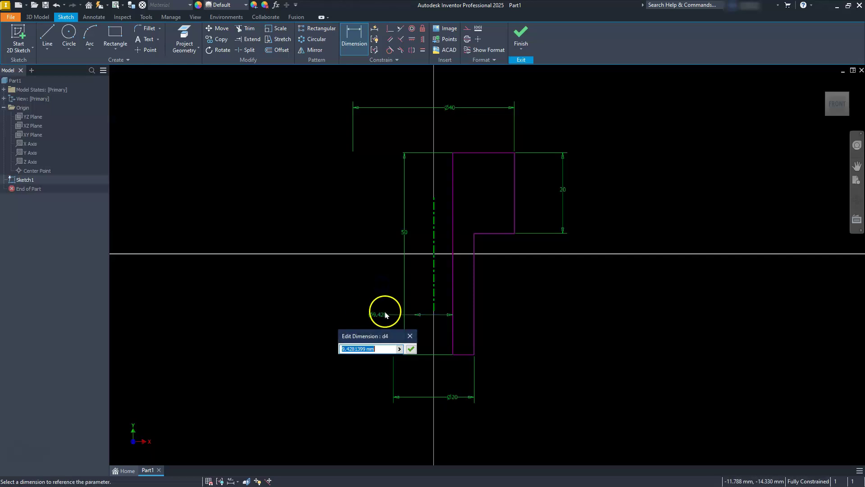
{"action": "type", "text": "9"}
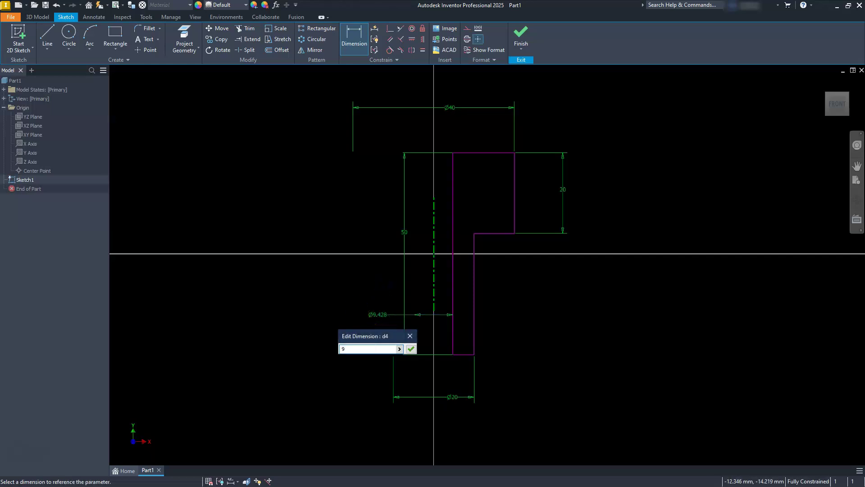
{"action": "key", "text": "Return"}
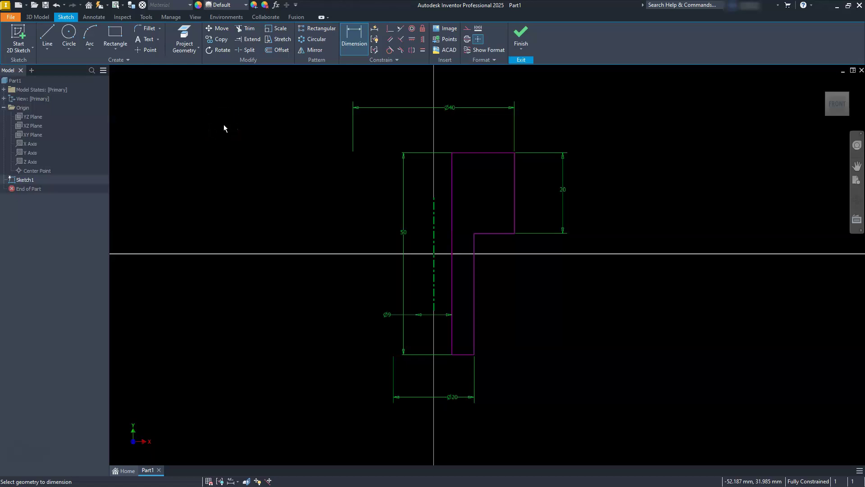
Add a 3 mm sketch fillet at the inside corner between the wide upper section and the narrow lower section.
{"action": "left_click", "coordinate": [149, 28]}
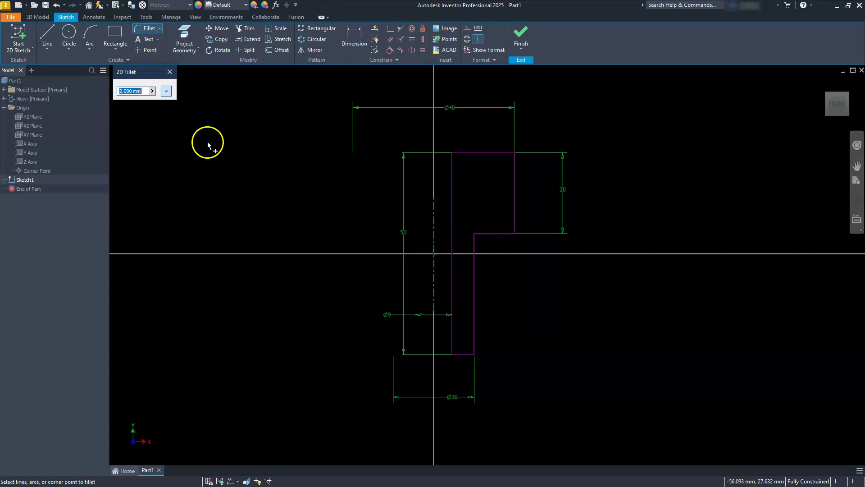
{"action": "left_click", "coordinate": [474, 258]}
{"action": "left_click", "coordinate": [487, 234]}
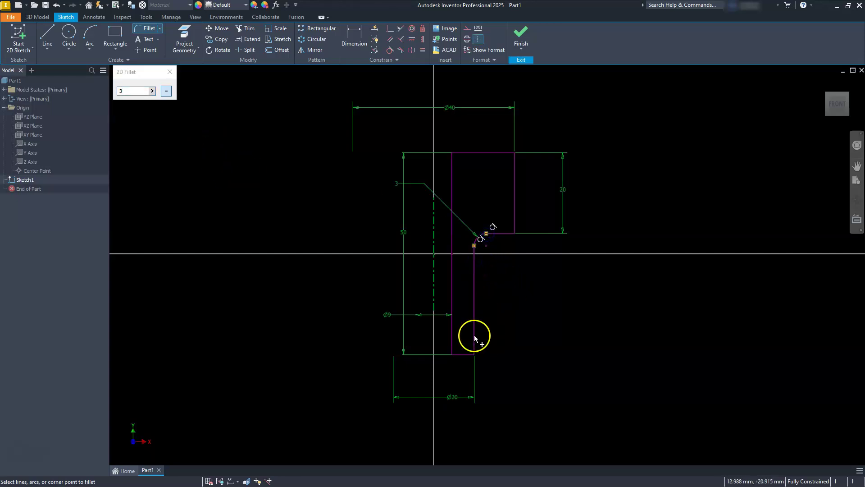
{"action": "left_click", "coordinate": [170, 71]}
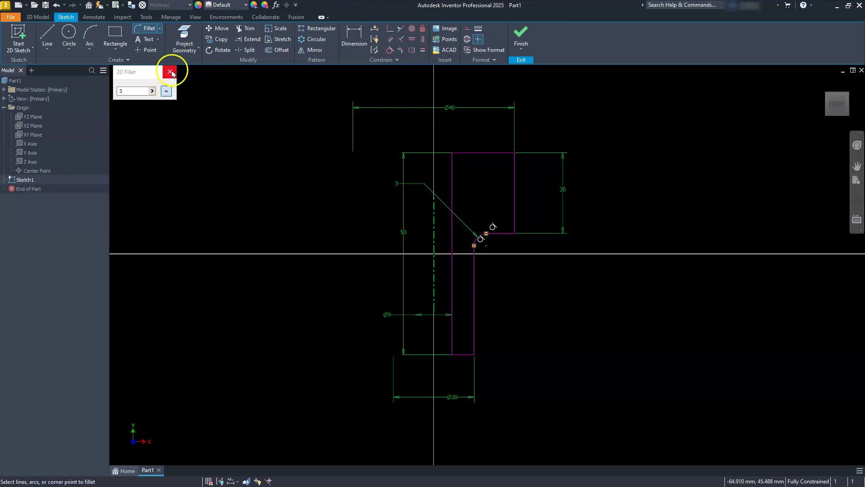
Add 1 mm sketch chamfers to both outer corners of the wide upper section and the bottom outer corner of the narrow section.
{"action": "left_click", "coordinate": [160, 28]}
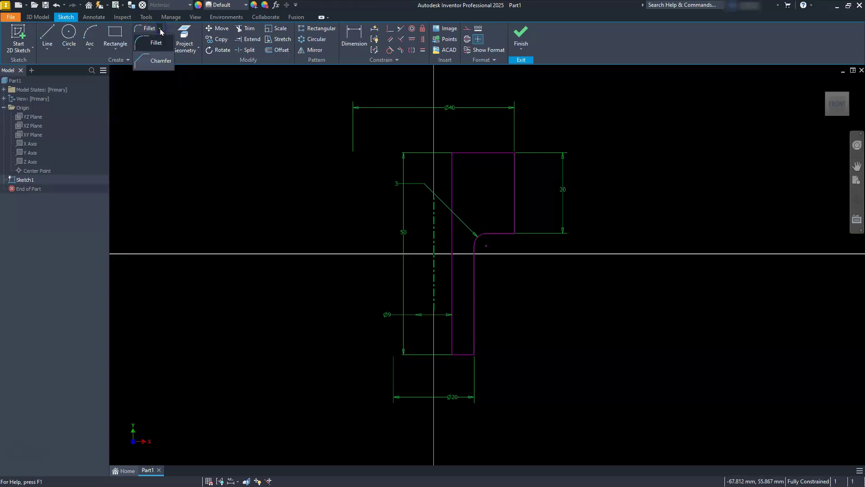
{"action": "left_click", "coordinate": [157, 61]}
{"action": "left_click", "coordinate": [187, 97]}
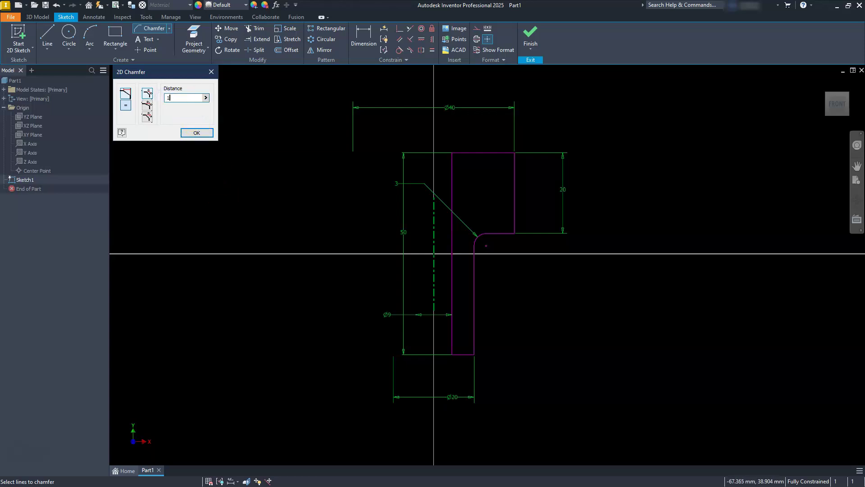
{"action": "left_click", "coordinate": [502, 153]}
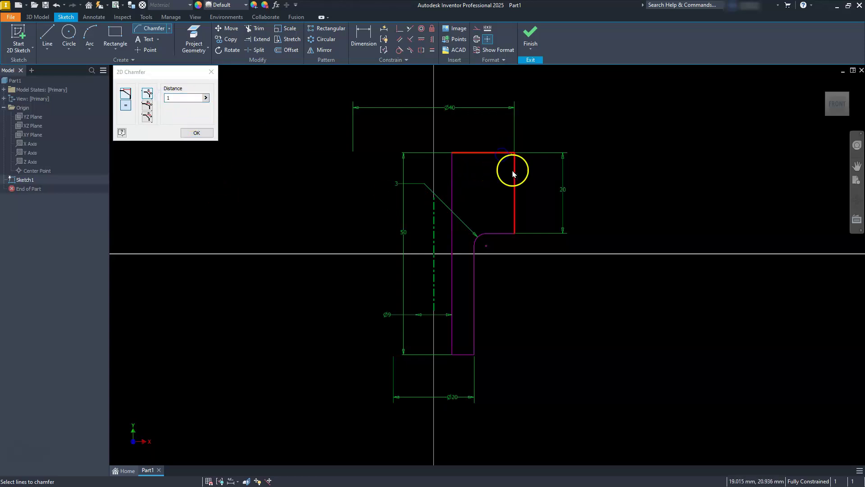
{"action": "left_click", "coordinate": [515, 187]}
{"action": "left_click", "coordinate": [506, 233]}
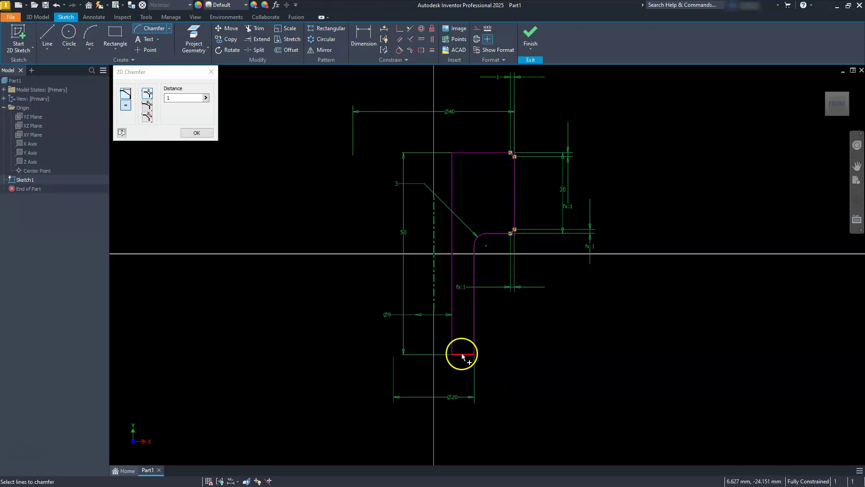
{"action": "left_click", "coordinate": [473, 340]}
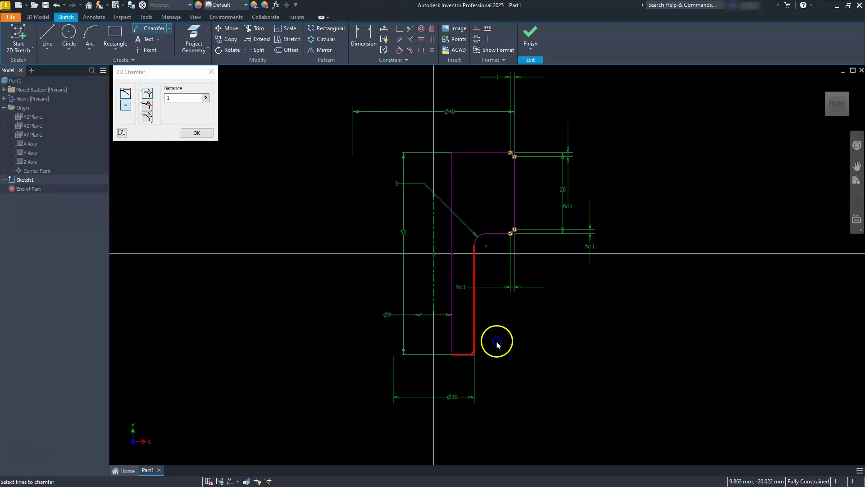
{"action": "key", "text": "Escape"}
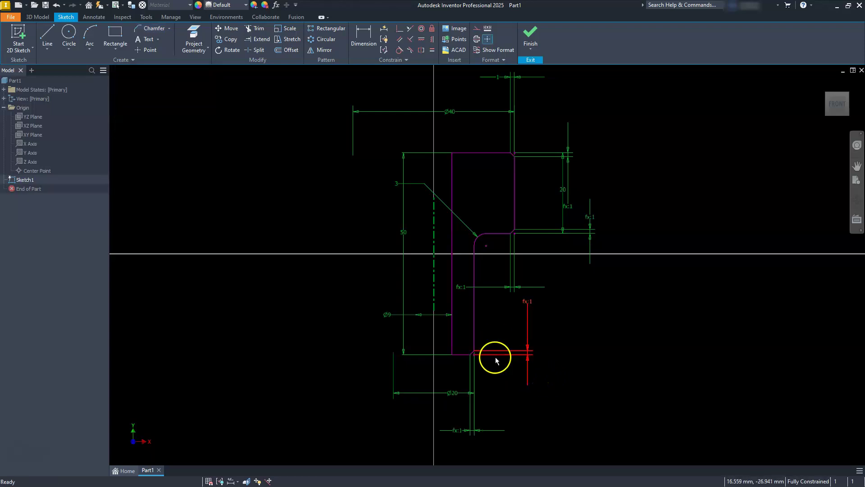
Finish the sketch and revolve the filleted and chamfered profile a full 360 degrees about the centerline.
{"action": "left_click", "coordinate": [531, 36]}
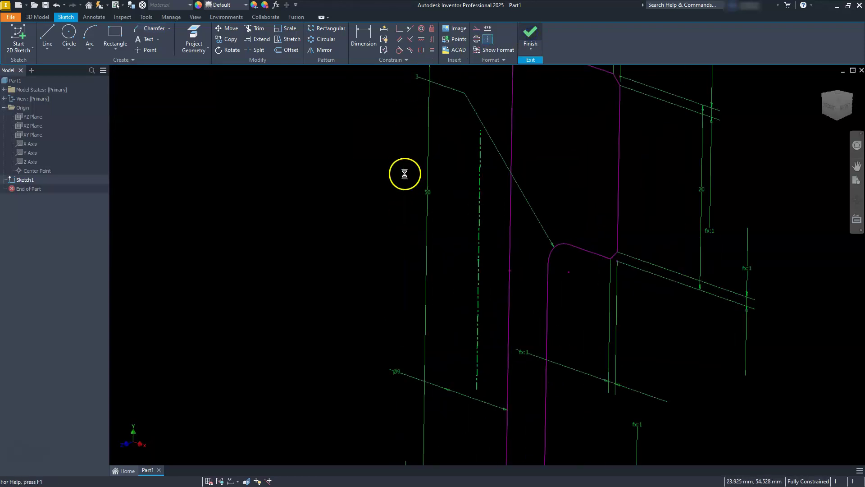
{"action": "left_click", "coordinate": [68, 35]}
{"action": "left_click", "coordinate": [532, 351]}
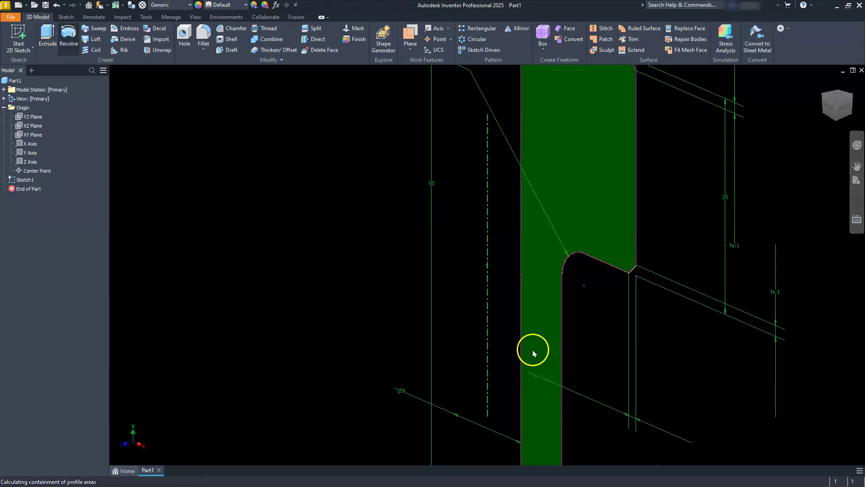
{"action": "left_click", "coordinate": [482, 201]}
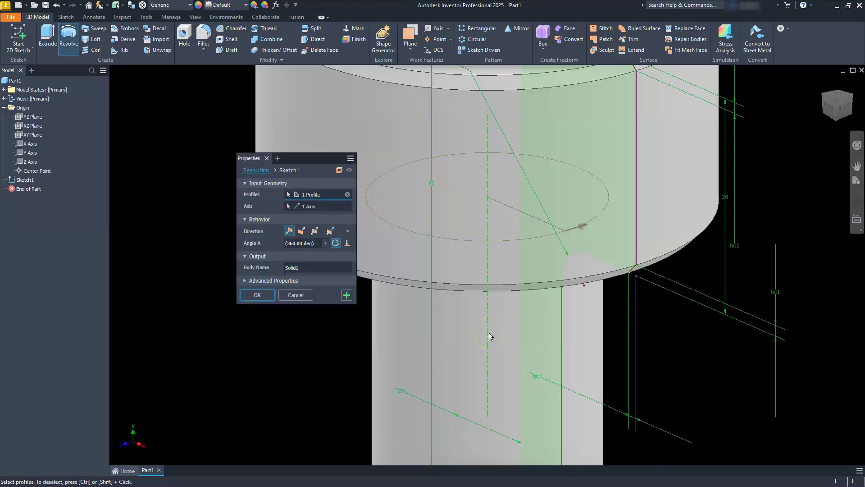
{"action": "scroll", "coordinate": [490, 335], "scroll_direction": "down", "scroll_amount": 5}
{"action": "left_click", "coordinate": [257, 295]}
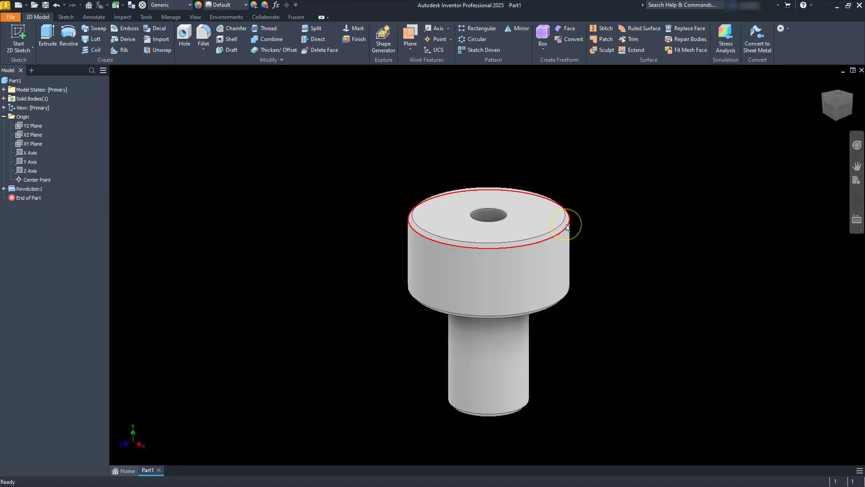
Reopen the revolve's sketch, then undo the revolve, the sketch chamfers and the sketch fillet to restore the plain stepped profile.
{"action": "left_click", "coordinate": [4, 188]}
{"action": "double_click", "coordinate": [16, 198]}
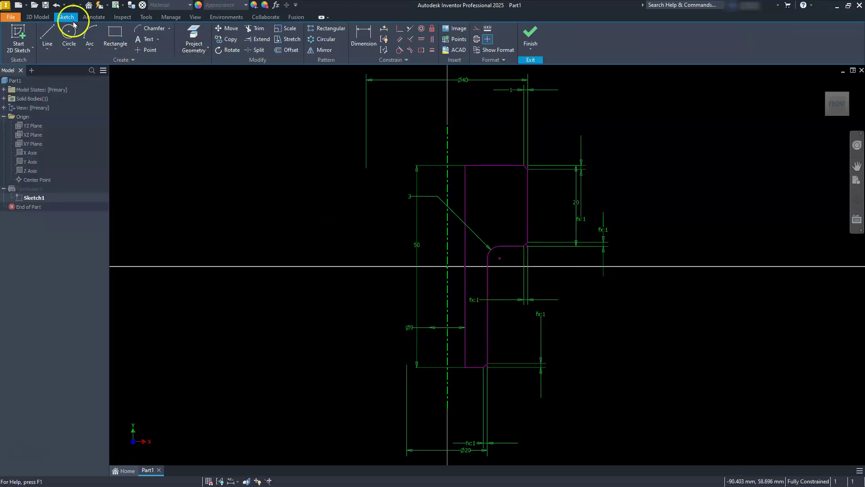
{"action": "left_click", "coordinate": [56, 6]}
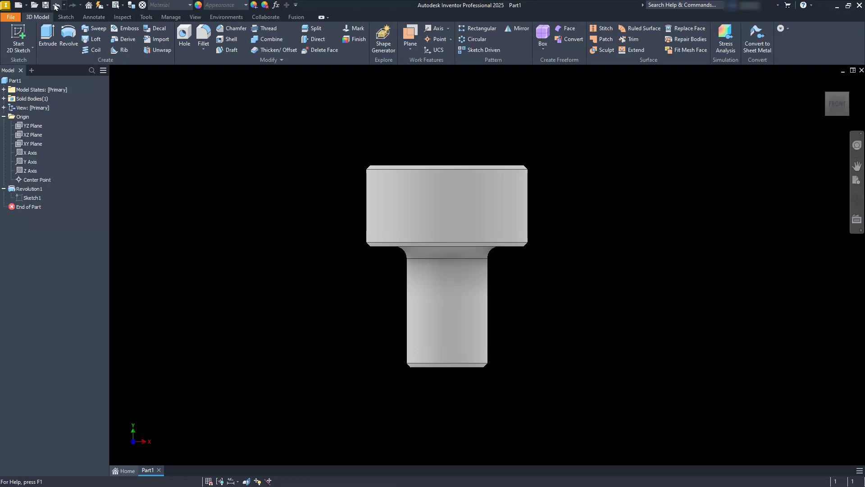
{"action": "left_click", "coordinate": [56, 6]}
{"action": "left_click", "coordinate": [55, 6]}
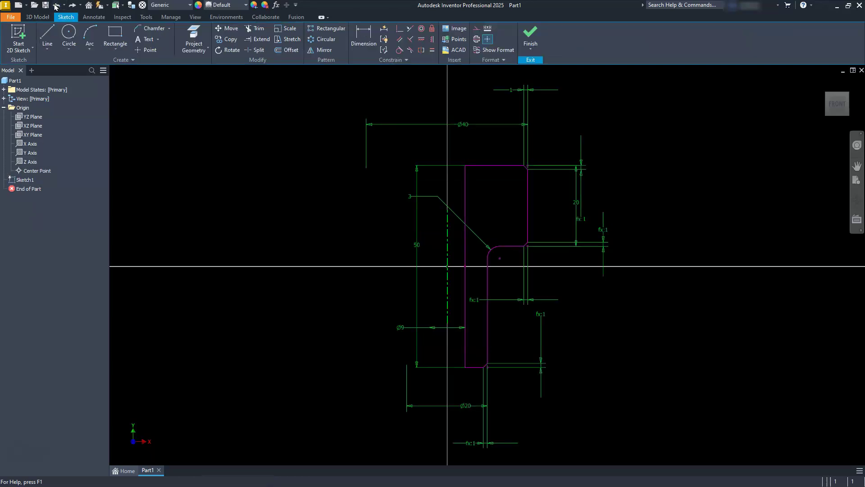
{"action": "left_click", "coordinate": [56, 7]}
{"action": "left_click", "coordinate": [56, 6]}
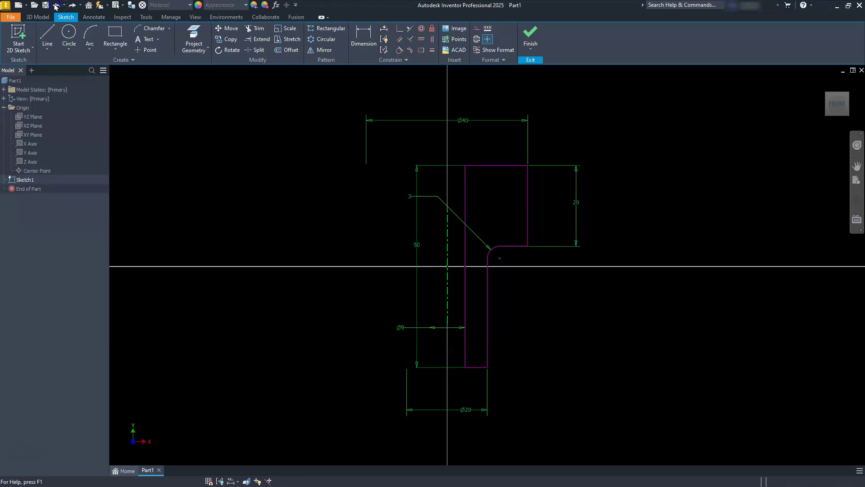
{"action": "left_click", "coordinate": [56, 6]}
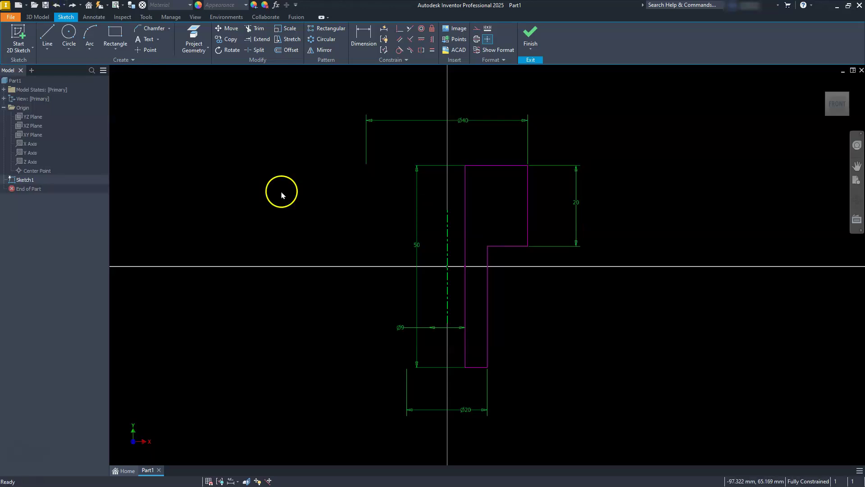
Finish the sketch and revolve the plain stepped profile a full 360 degrees about the centerline.
{"action": "left_click", "coordinate": [528, 37]}
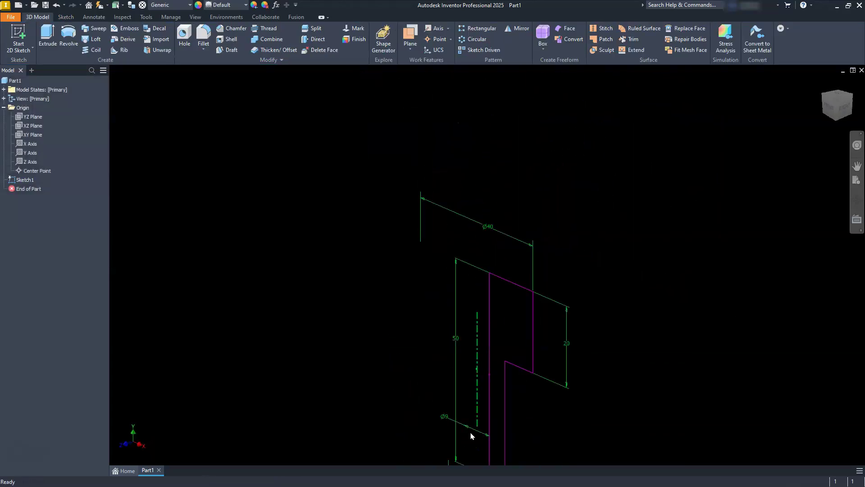
{"action": "middle_click_drag", "start_coordinate": [581, 411], "coordinate": [568, 267]}
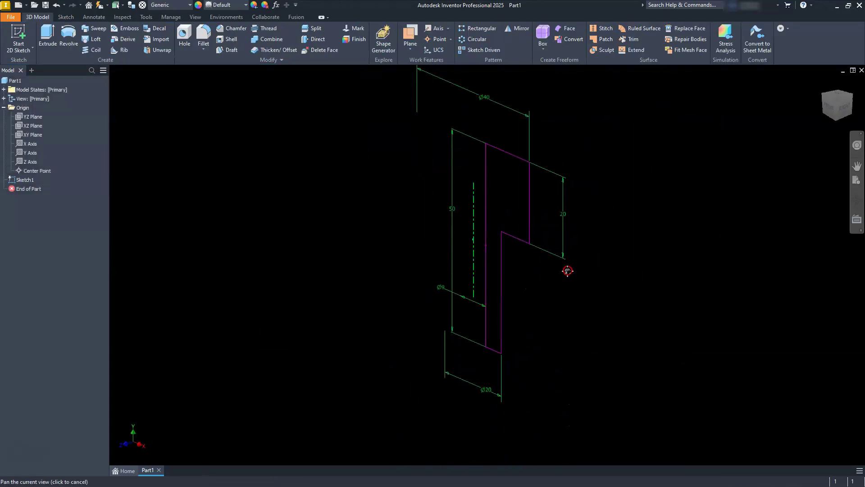
{"action": "left_click", "coordinate": [68, 36]}
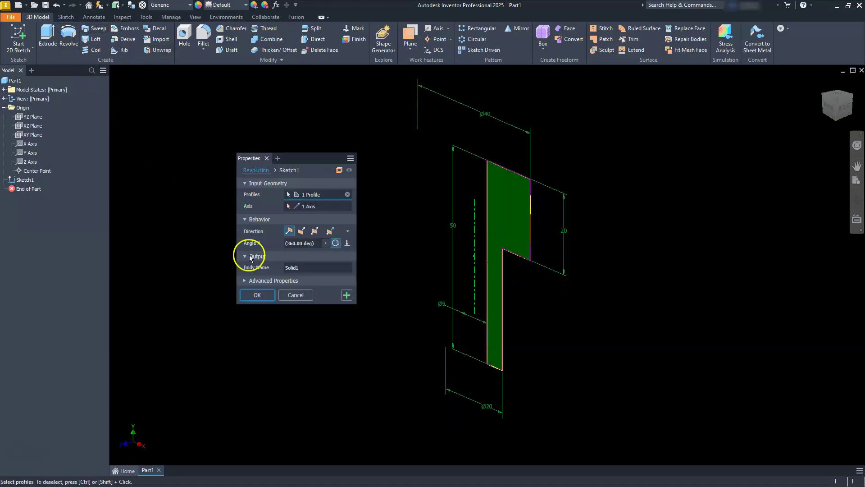
{"action": "left_click", "coordinate": [256, 296]}
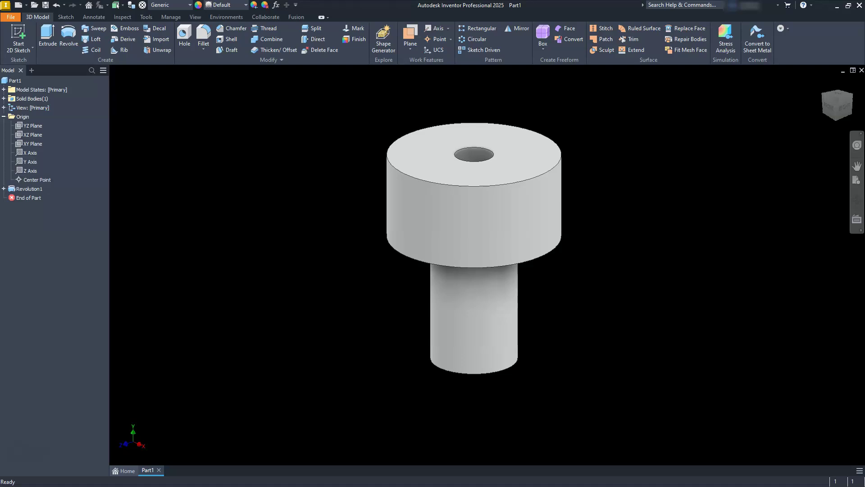
Chamfer both outer edges of the wide section and the bottom outer edge of the narrow section by 1 mm.
{"action": "left_click", "coordinate": [226, 17]}
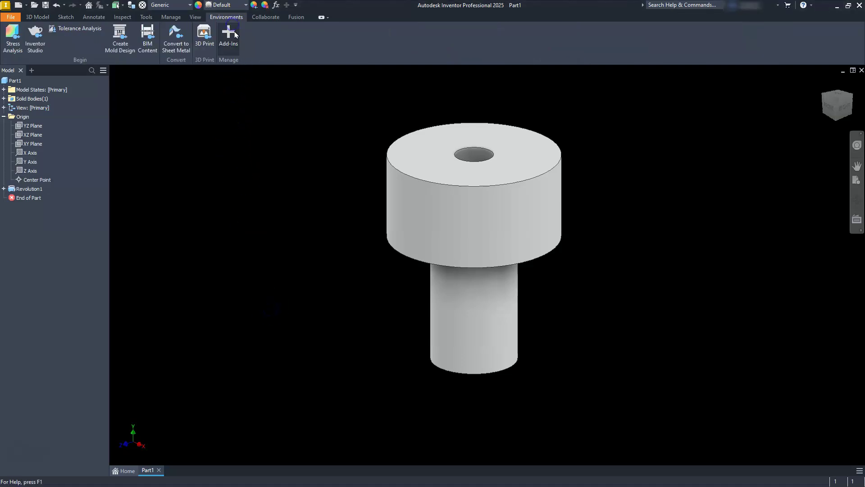
{"action": "left_click", "coordinate": [38, 18]}
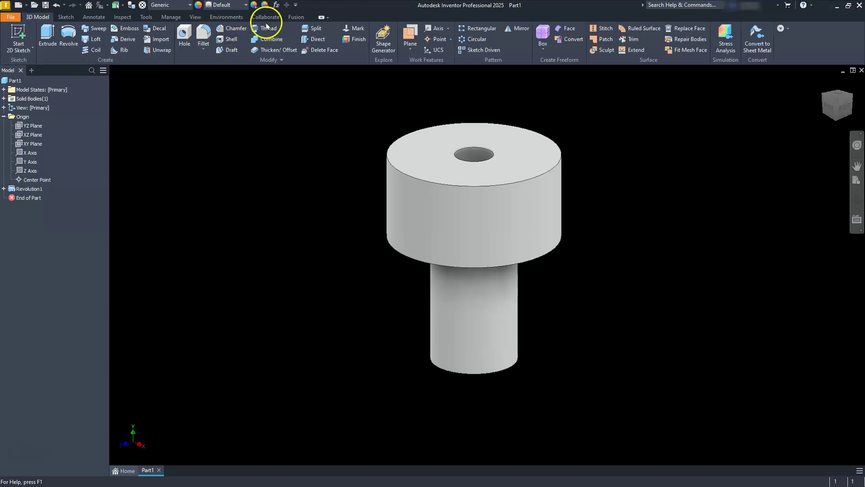
{"action": "left_click", "coordinate": [227, 28]}
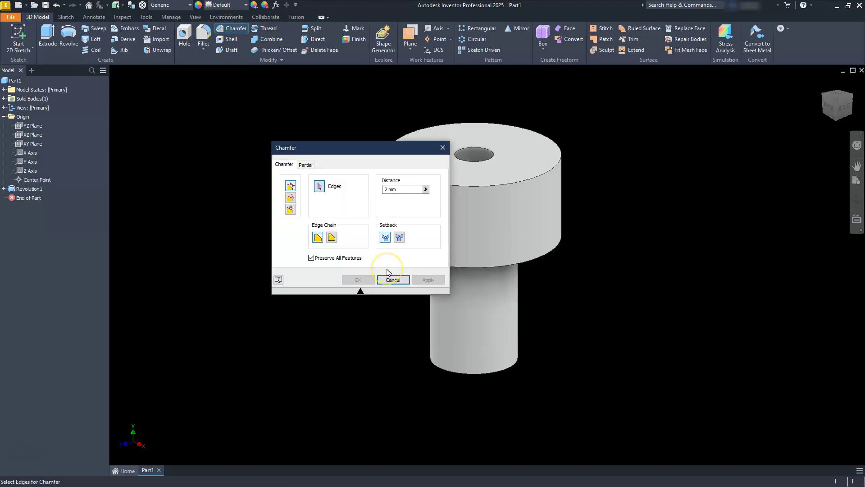
{"action": "left_click_drag", "start_coordinate": [404, 190], "coordinate": [367, 189]}
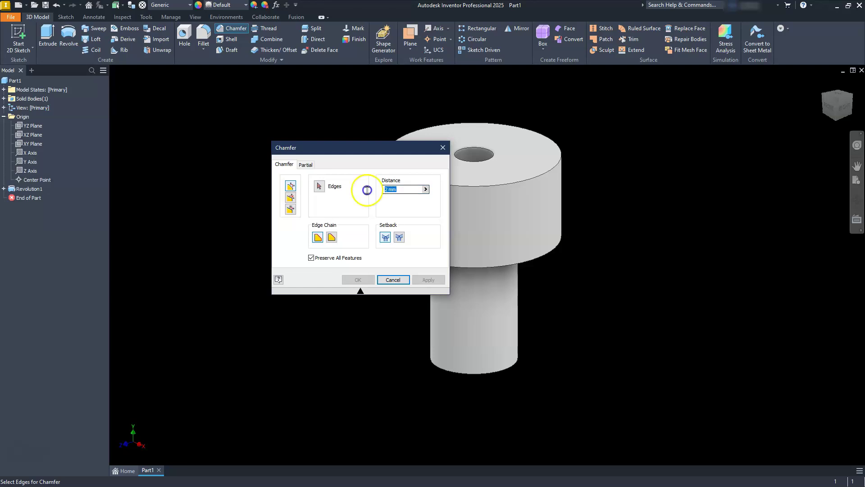
{"action": "type", "text": "1"}
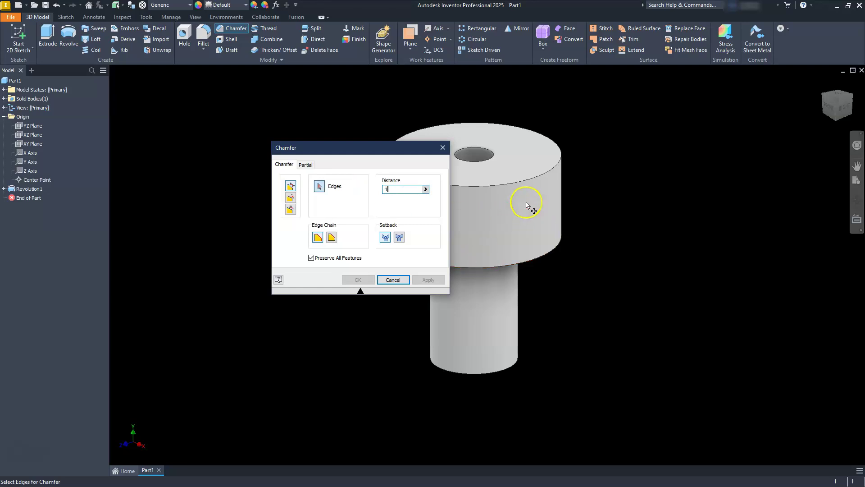
{"action": "left_click", "coordinate": [519, 184]}
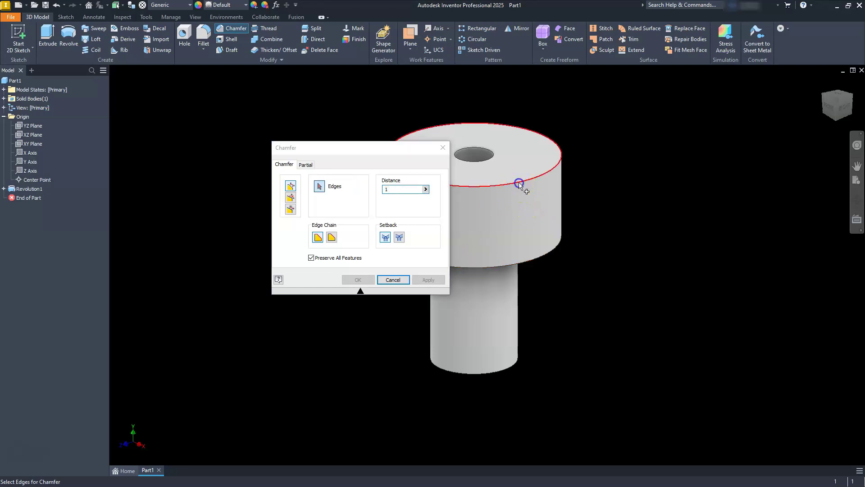
{"action": "left_click", "coordinate": [547, 255]}
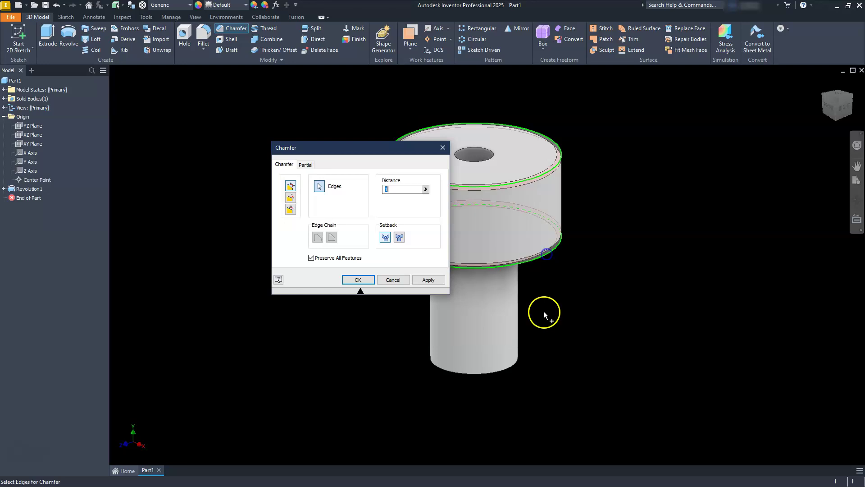
{"action": "left_click", "coordinate": [360, 281]}
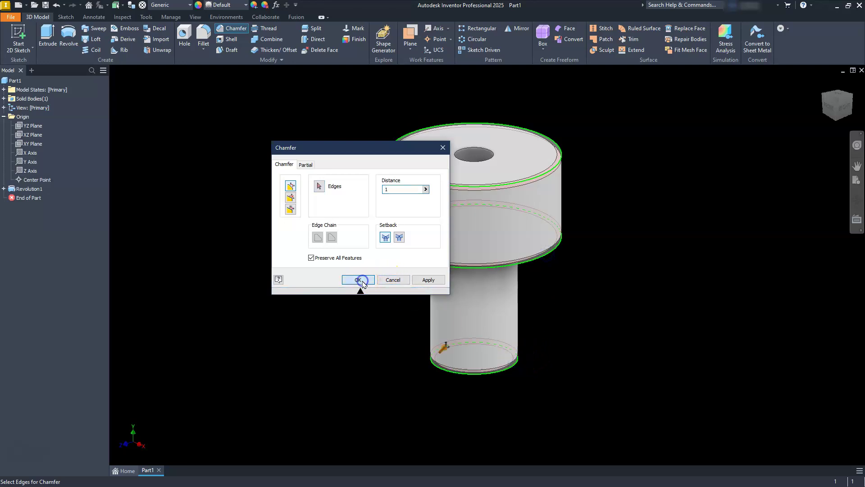
Fillet the inner edge where the narrow section meets the wide section with a 3 mm radius.
{"action": "mouse_move", "coordinate": [412, 280]}
{"action": "middle_mouse_down"}
{"action": "mouse_move", "coordinate": [411, 257]}
{"action": "mouse_move", "coordinate": [419, 296]}
{"action": "mouse_move", "coordinate": [415, 261]}
{"action": "middle_mouse_up"}
{"action": "left_click", "coordinate": [203, 30]}
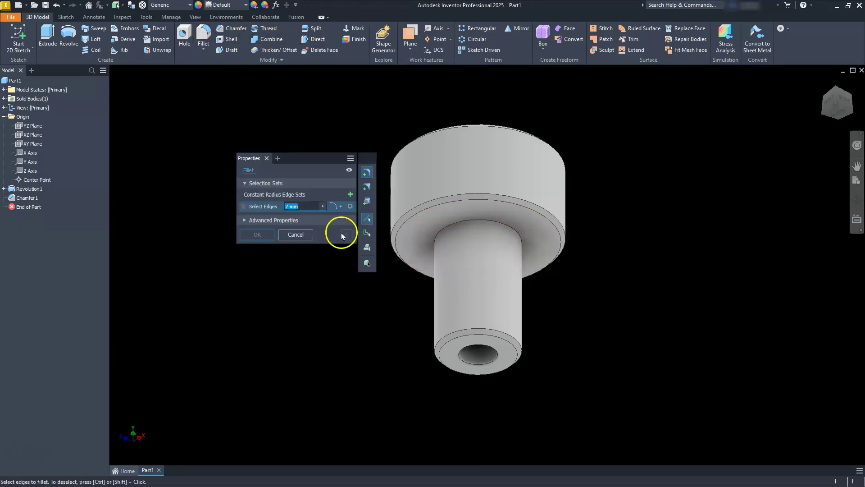
{"action": "type", "text": "3"}
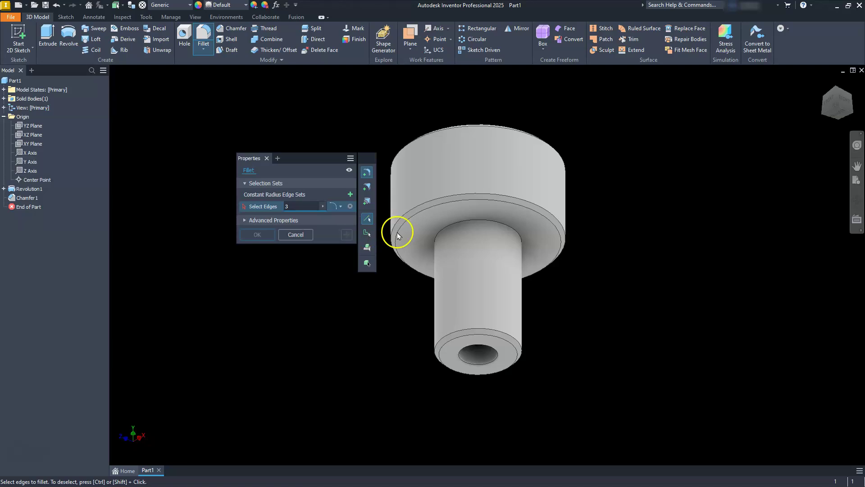
{"action": "left_click", "coordinate": [459, 224]}
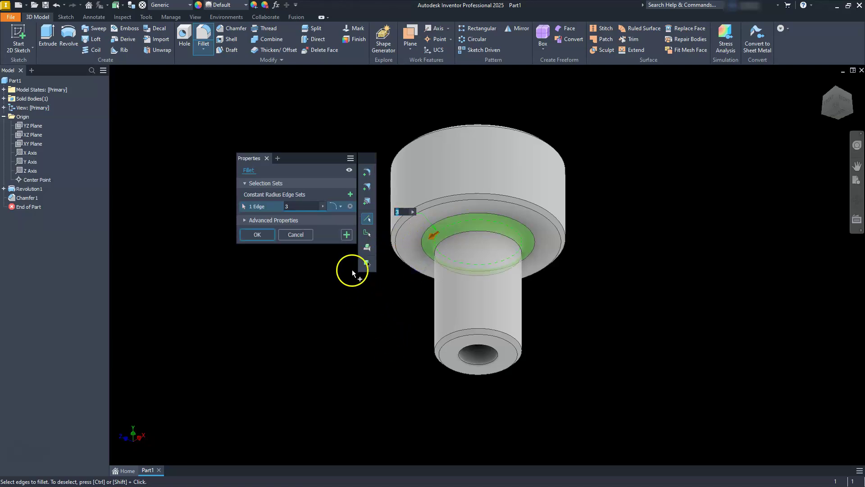
{"action": "left_click", "coordinate": [261, 235]}
Reopen the outer-edge chamfer feature and try a distance of 2 mm.
{"action": "middle_click_drag", "start_coordinate": [352, 273], "coordinate": [381, 329], "text": "shift"}
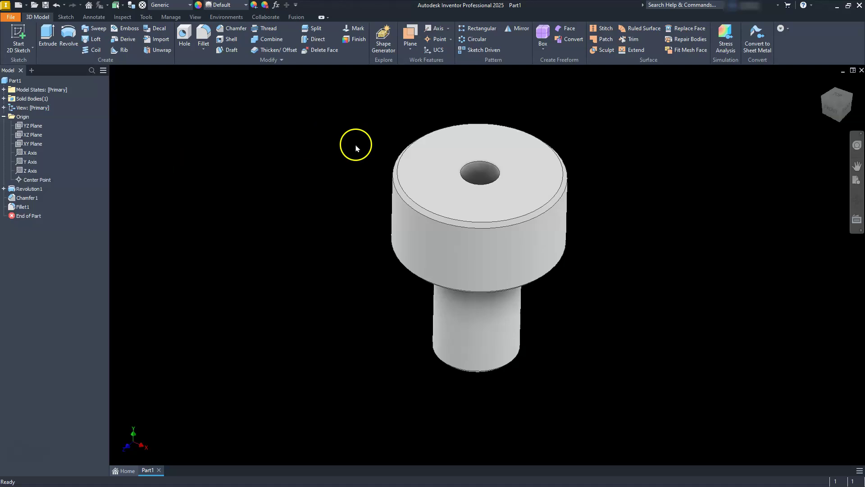
{"action": "double_click", "coordinate": [14, 198]}
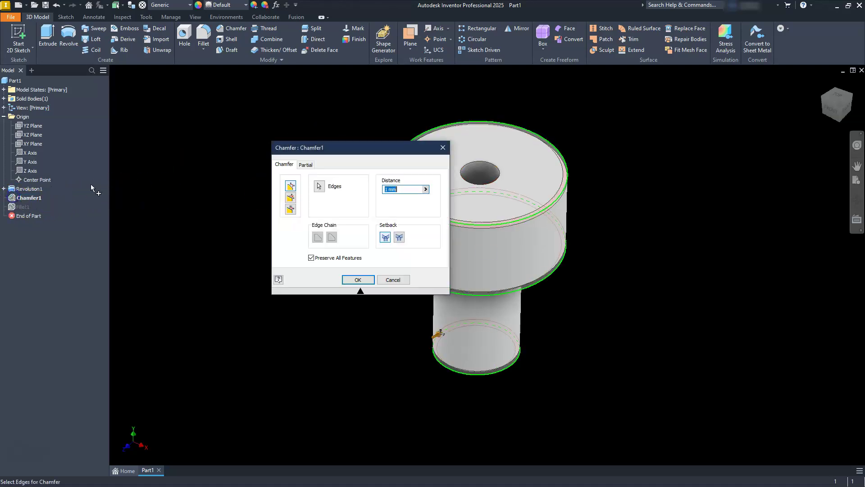
{"action": "left_click", "coordinate": [384, 190]}
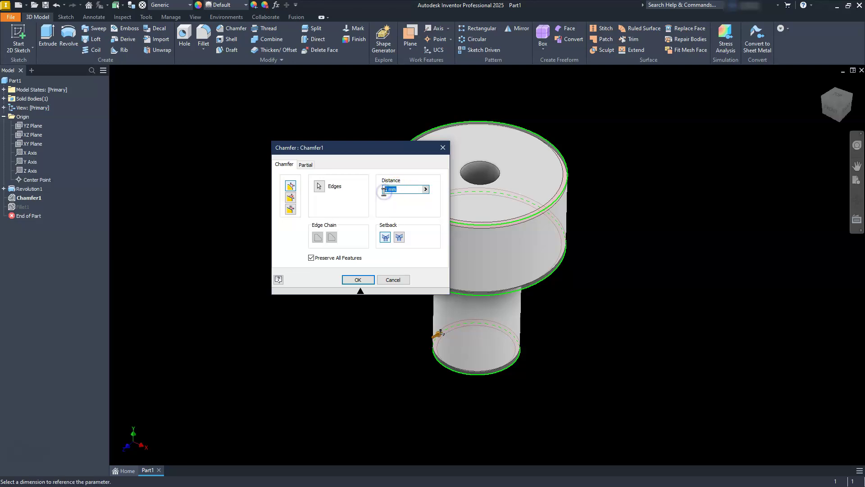
{"action": "type", "text": "2"}
{"action": "key", "text": "Return"}
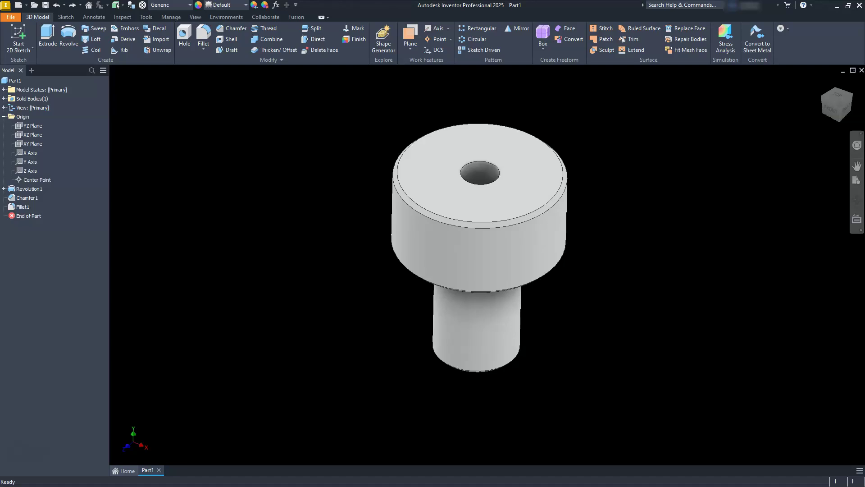
Start a sketch on the wide section's top face and draw a six-sided polygon about 52 mm across flats, centred on the bore.
{"action": "left_click", "coordinate": [431, 174]}
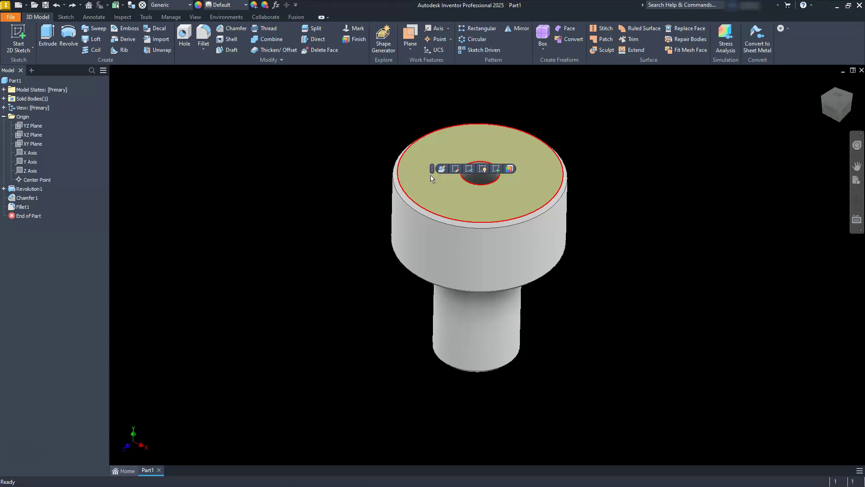
{"action": "left_click", "coordinate": [497, 169]}
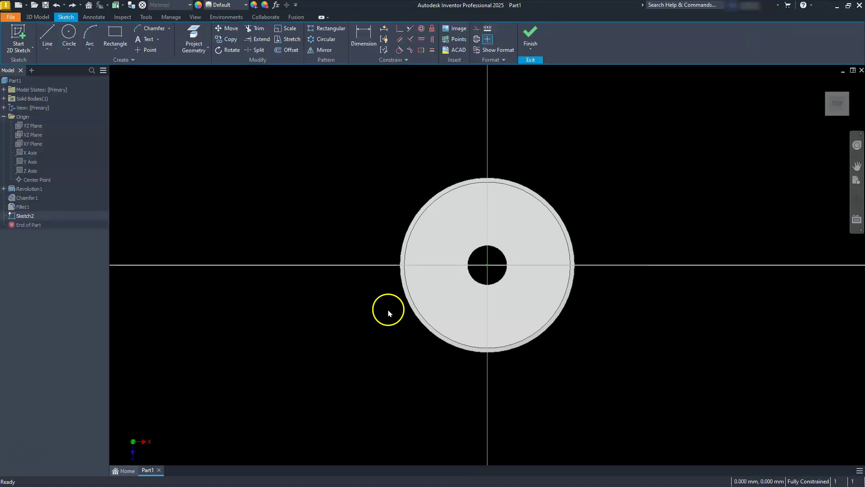
{"action": "left_click", "coordinate": [116, 52]}
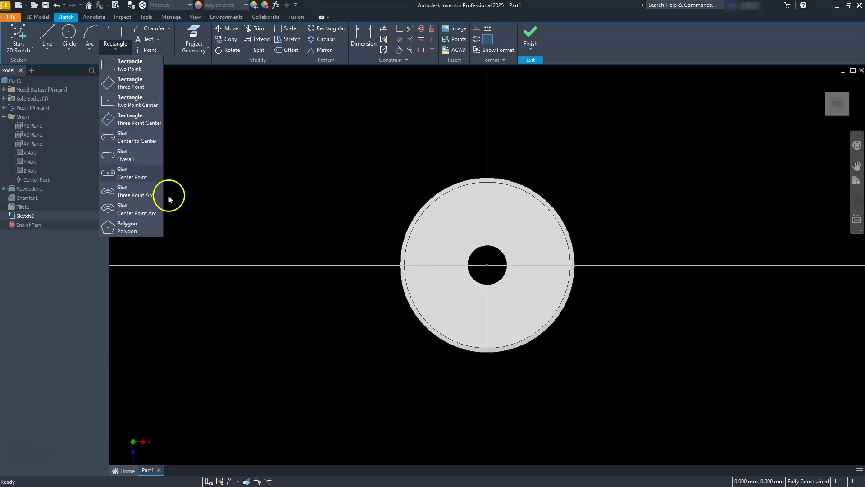
{"action": "left_click", "coordinate": [135, 230]}
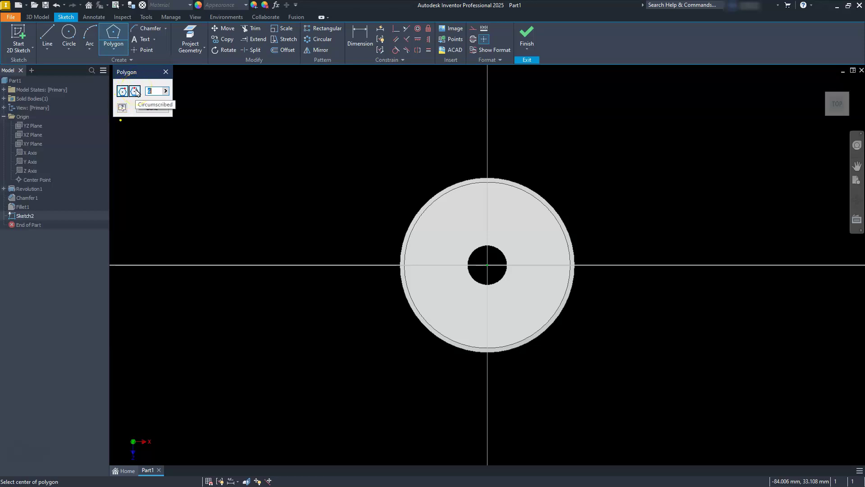
{"action": "left_click", "coordinate": [134, 92]}
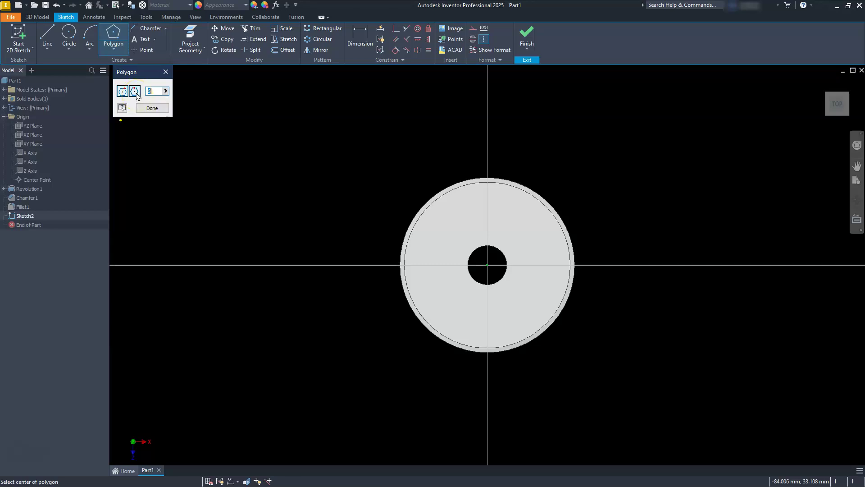
{"action": "left_click", "coordinate": [163, 91]}
{"action": "left_click", "coordinate": [487, 265]}
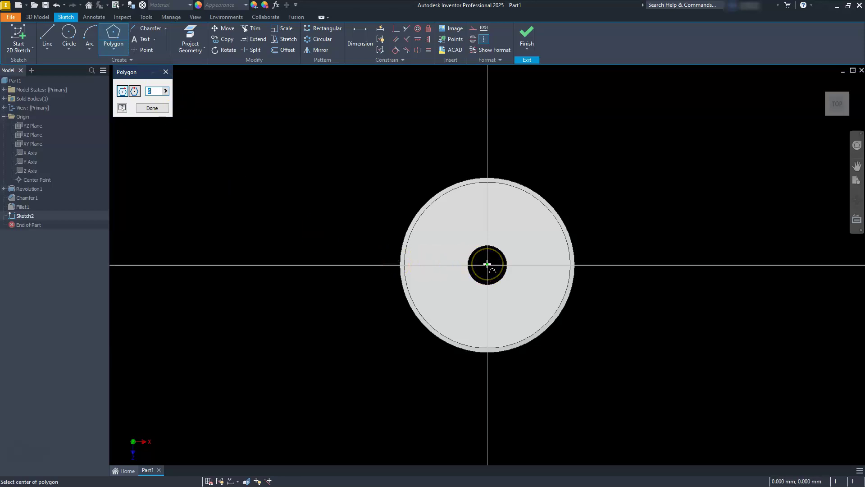
{"action": "left_click", "coordinate": [487, 135]}
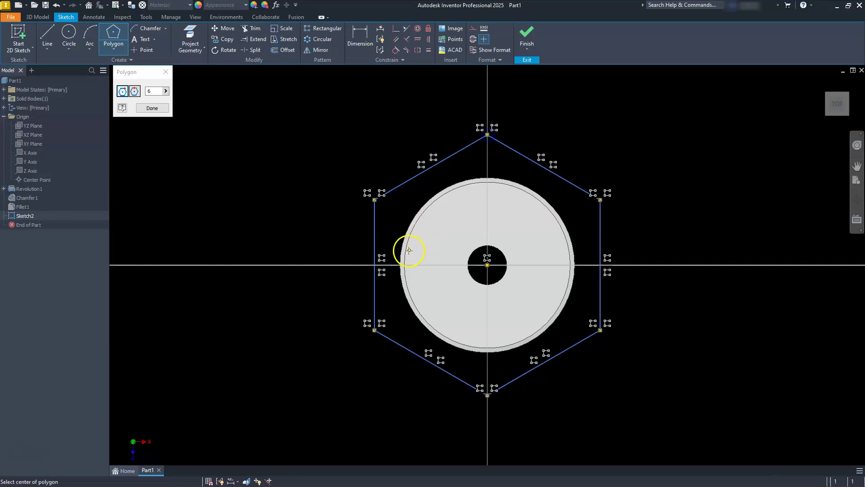
{"action": "key", "text": "Escape"}
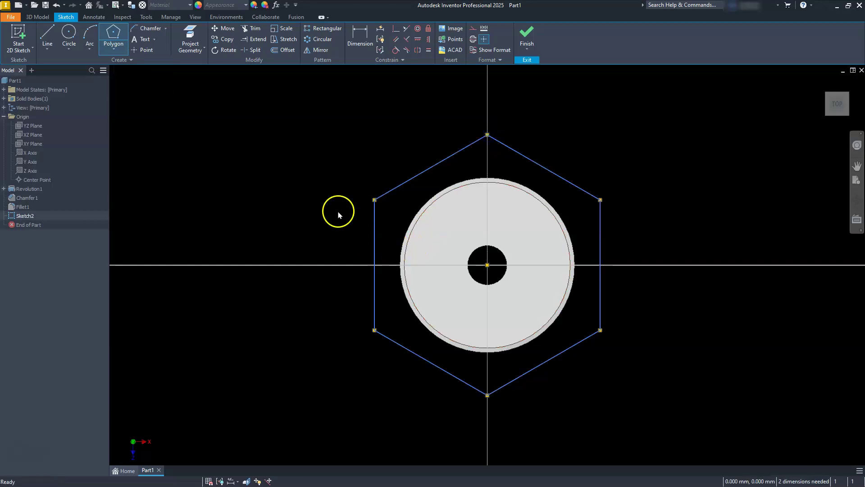
Dimension the distance between the hexagon's two vertical sides as 20 mm.
{"action": "left_click", "coordinate": [360, 40]}
{"action": "left_click", "coordinate": [375, 299]}
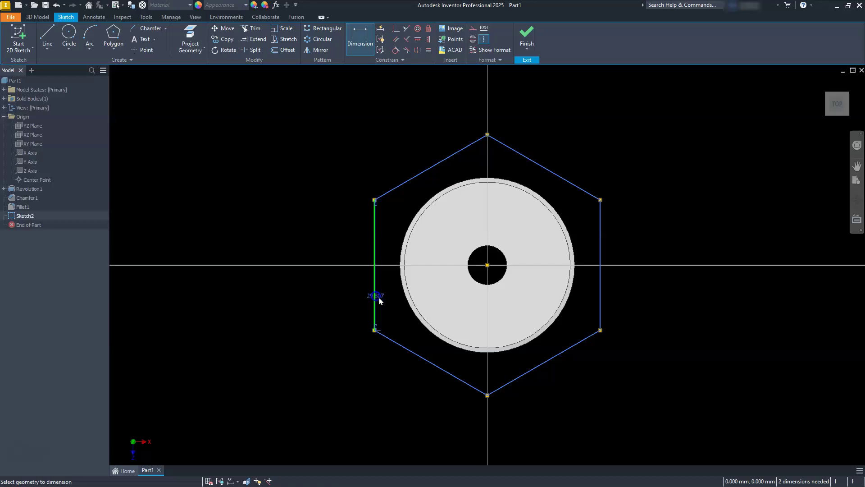
{"action": "left_click", "coordinate": [601, 310]}
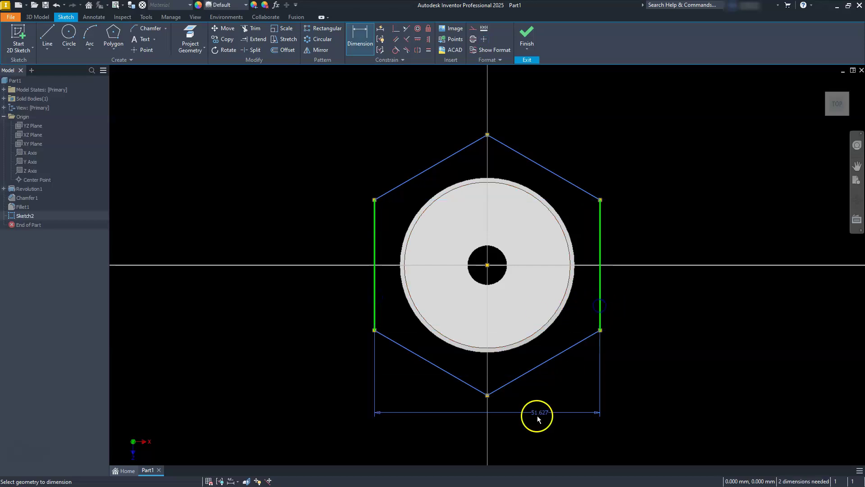
{"action": "left_click", "coordinate": [501, 415]}
{"action": "type", "text": "20"}
{"action": "key", "text": "Return"}
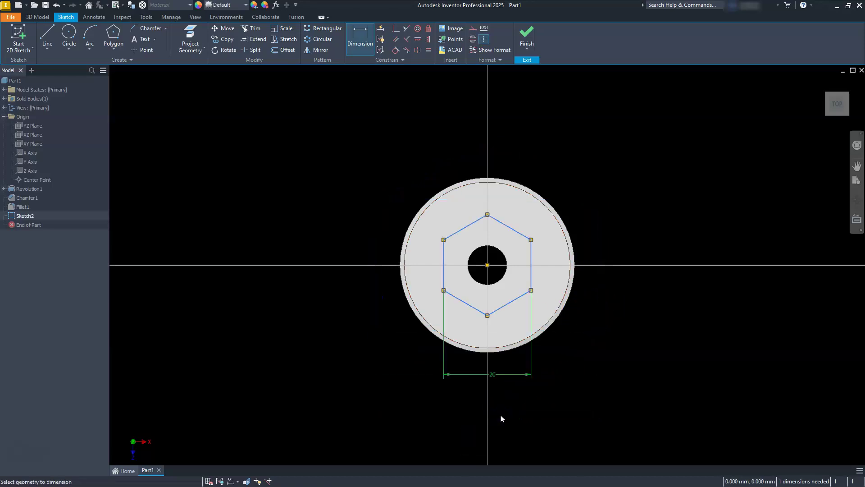
{"action": "key", "text": "Escape"}
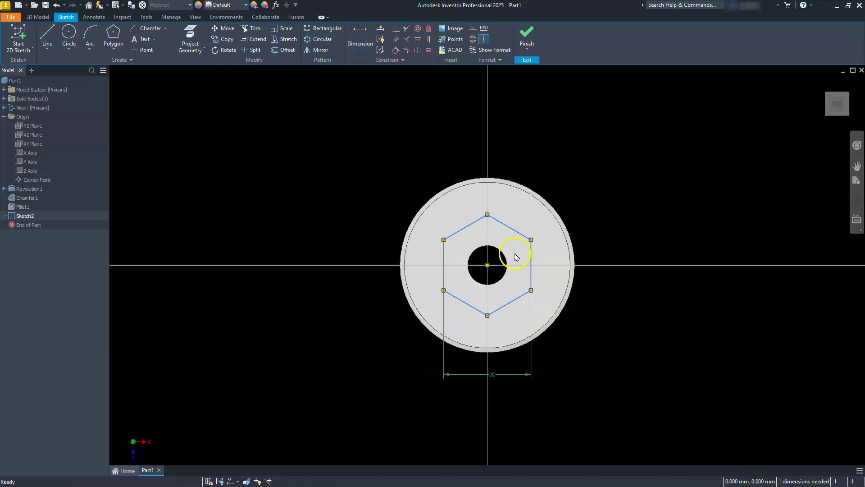
Apply a vertical constraint between the bore's centre point and the hexagon's top vertex.
{"action": "left_click", "coordinate": [428, 43]}
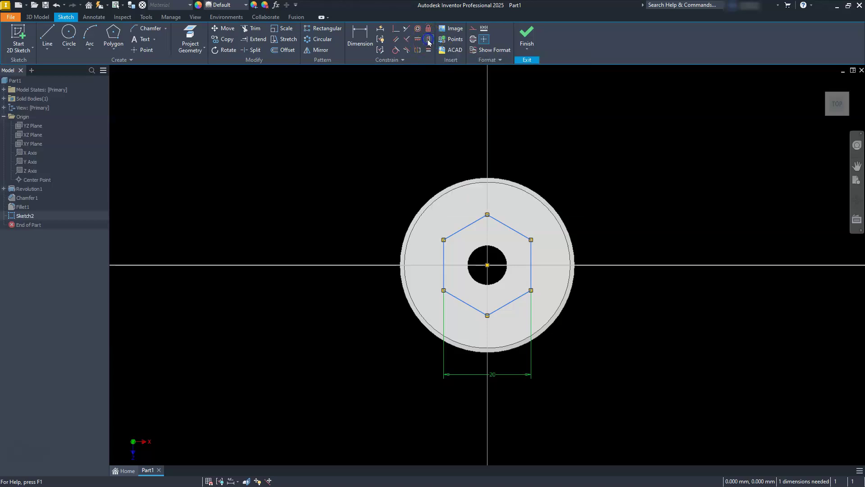
{"action": "left_click", "coordinate": [488, 265]}
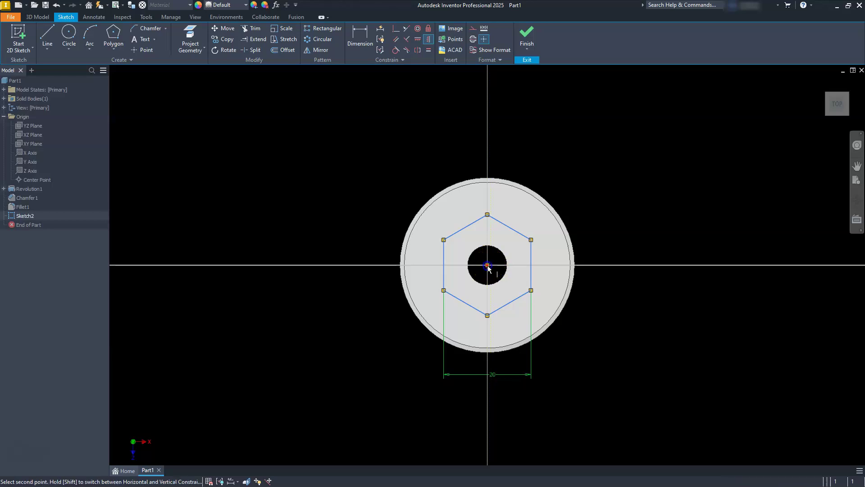
{"action": "left_click", "coordinate": [488, 216]}
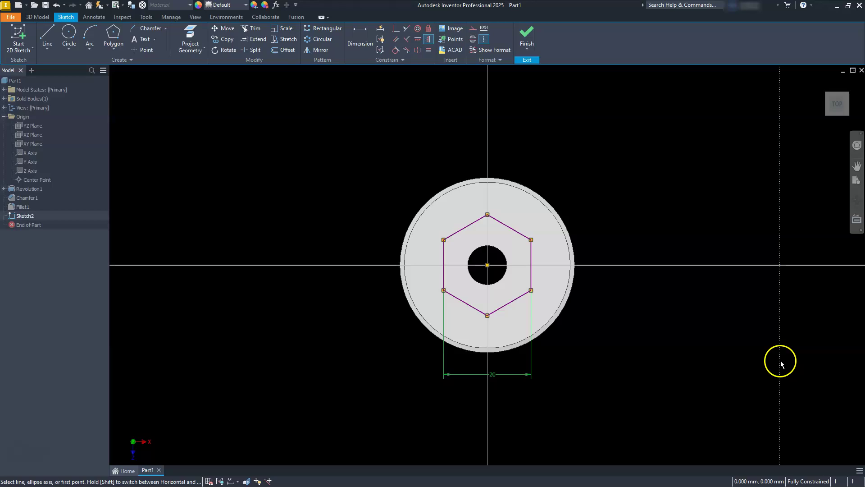
Finish the sketch and cut the hexagon profile 10 mm down into the wide section with an extrusion.
{"action": "left_click", "coordinate": [532, 40]}
{"action": "left_click", "coordinate": [163, 148]}
{"action": "left_click", "coordinate": [48, 36]}
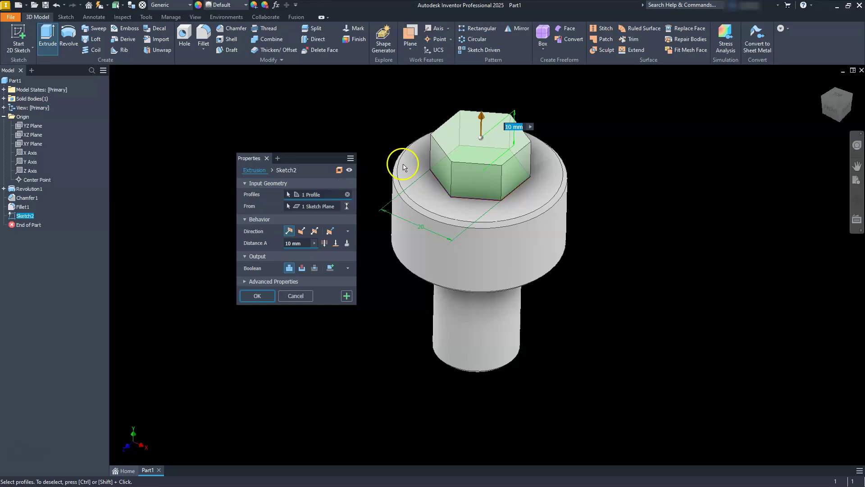
{"action": "left_click", "coordinate": [301, 231]}
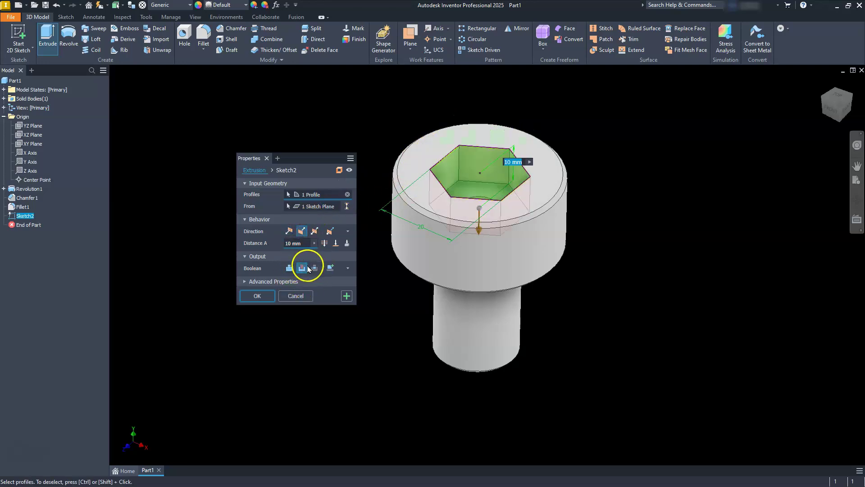
{"action": "left_click", "coordinate": [257, 295]}
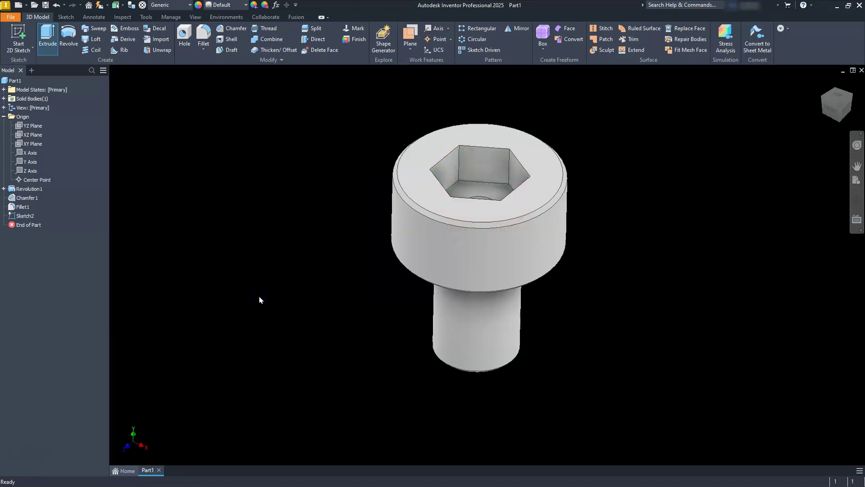
Save the part as Part1.ipt in the bonus folder.
{"action": "scroll", "coordinate": [370, 233], "scroll_direction": "down", "scroll_amount": 2}
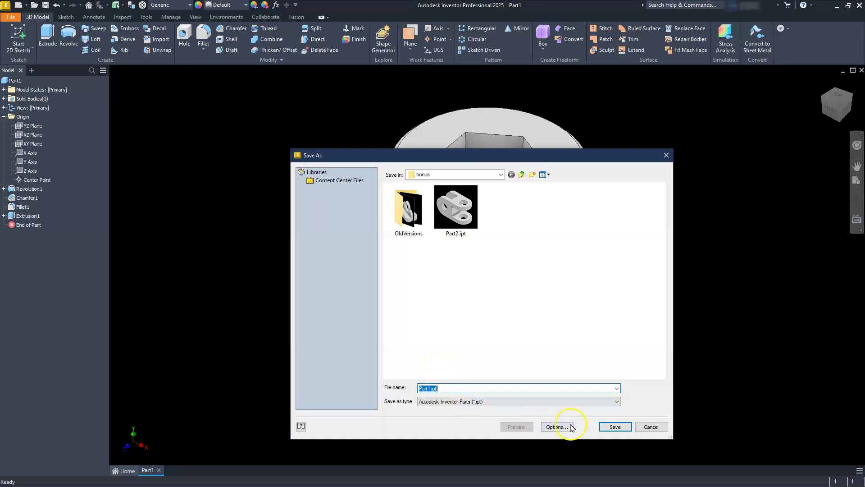
{"action": "left_click", "coordinate": [612, 426]}
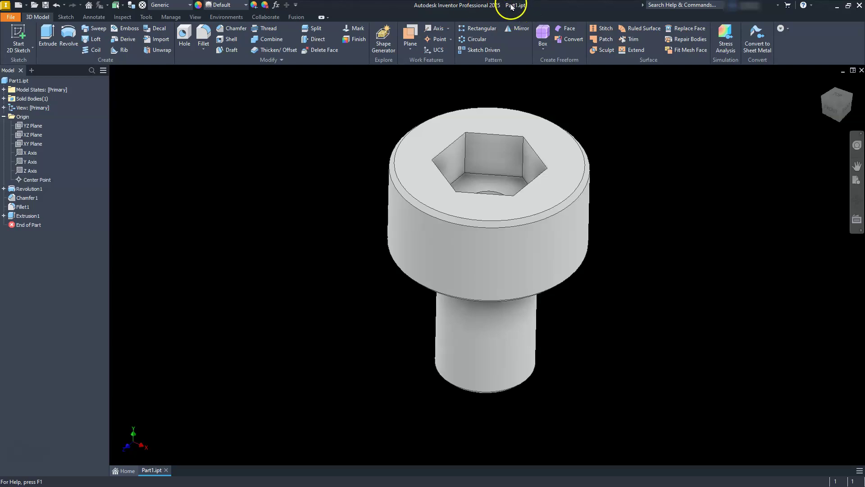
Create a new drawing from the metric ANSI (mm).idw template.
{"action": "left_click", "coordinate": [18, 6]}
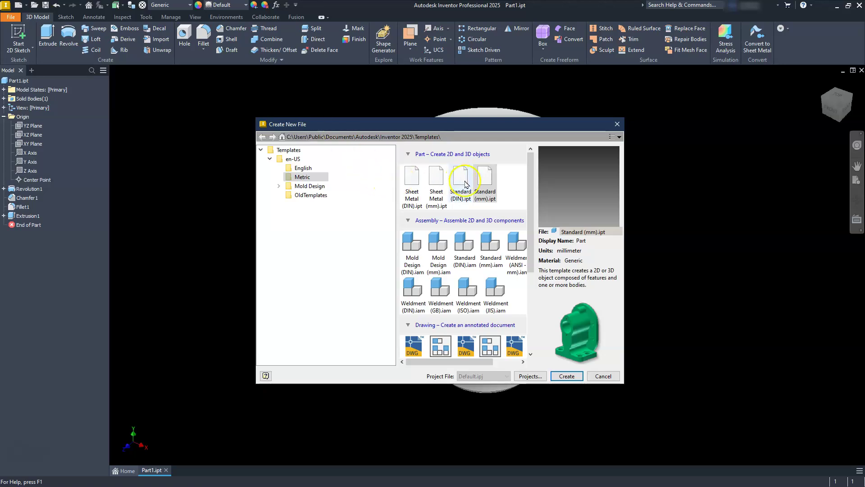
{"action": "scroll", "coordinate": [457, 243], "scroll_direction": "down", "scroll_amount": 3}
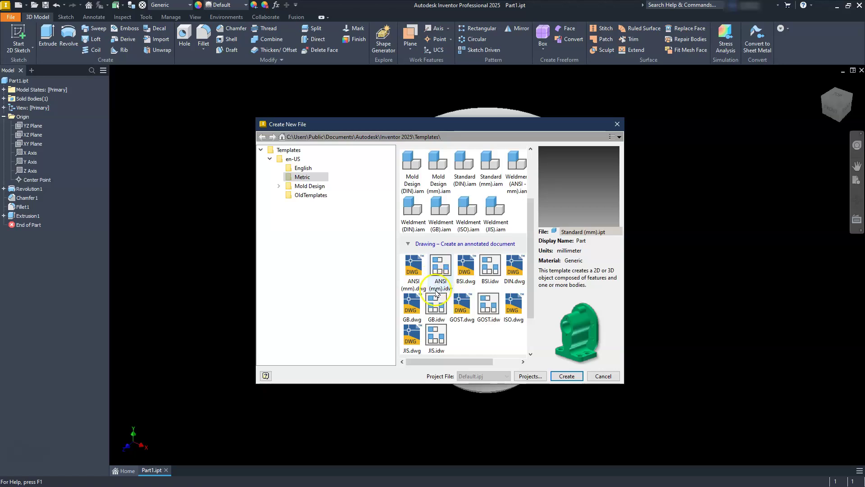
{"action": "left_click", "coordinate": [441, 267]}
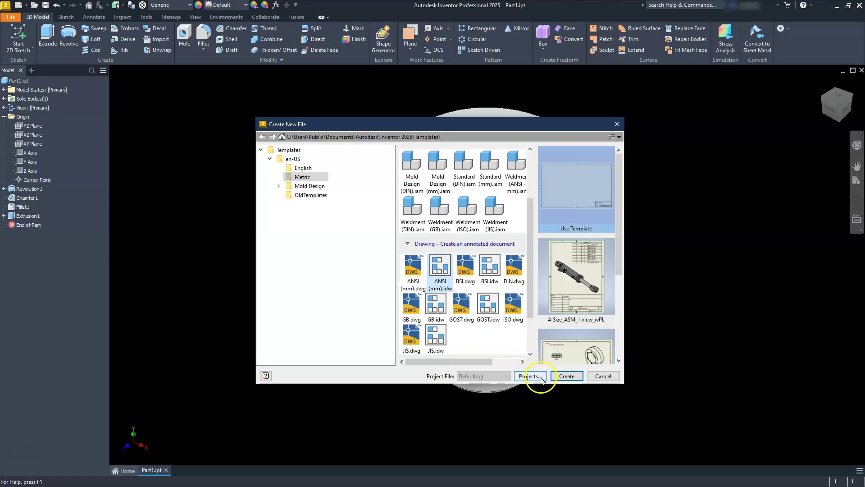
{"action": "left_click", "coordinate": [563, 376]}
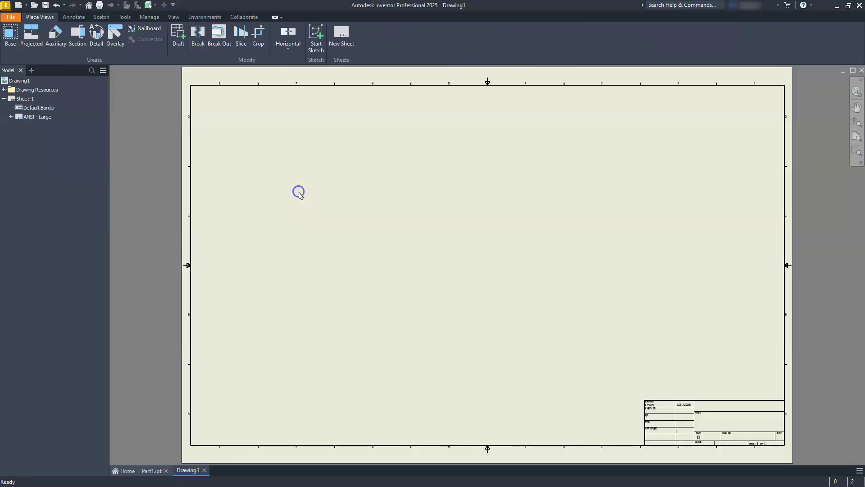
Delete the ANSI - Large title block from Sheet:1.
{"action": "left_click", "coordinate": [42, 119]}
{"action": "right_click", "coordinate": [41, 121]}
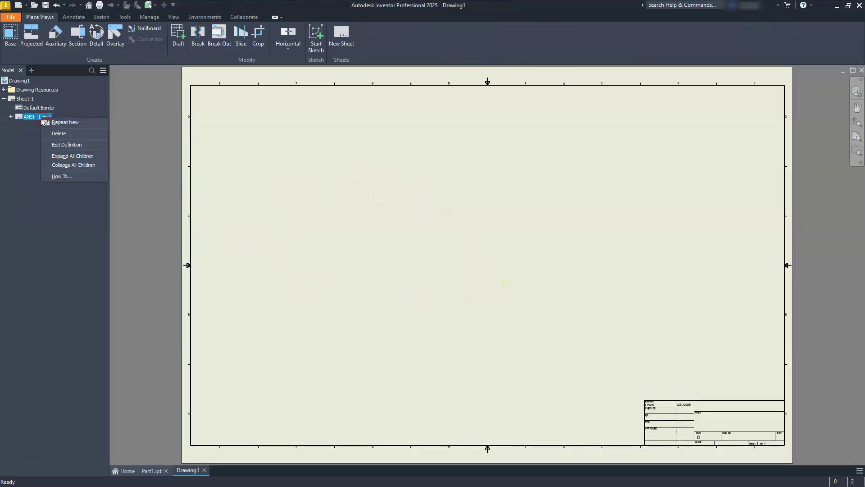
{"action": "left_click", "coordinate": [66, 135]}
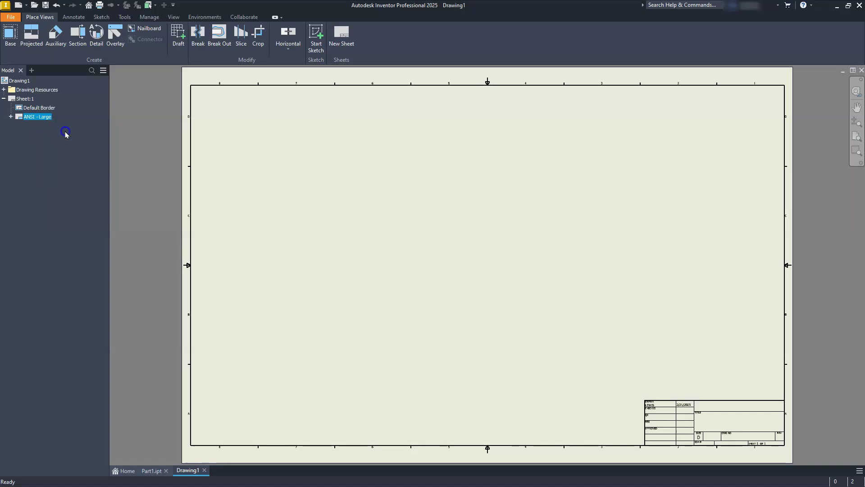
{"action": "left_click", "coordinate": [325, 244]}
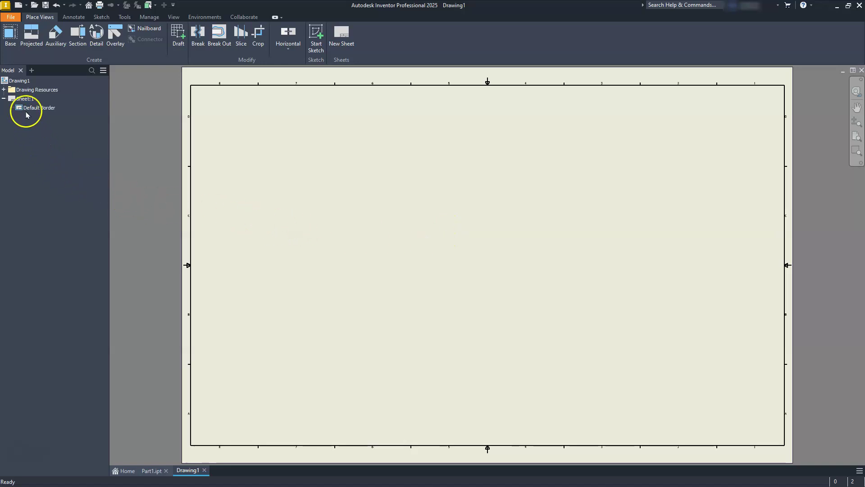
{"action": "right_click", "coordinate": [21, 104]}
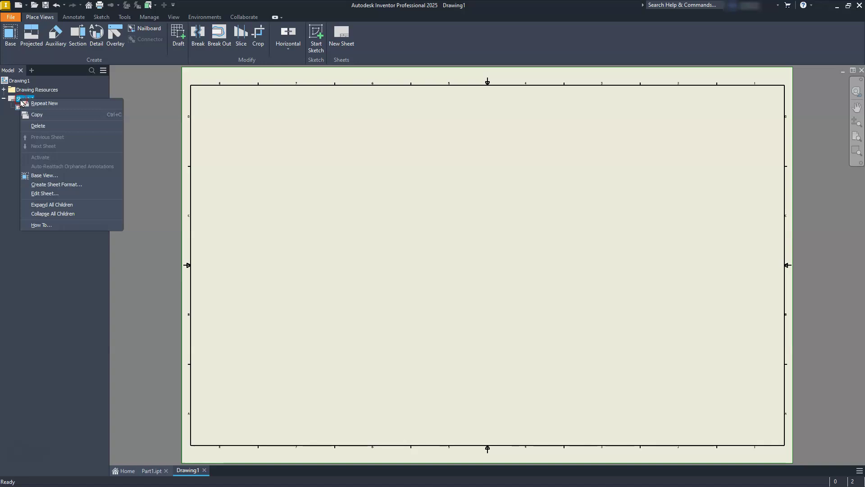
{"action": "left_click", "coordinate": [15, 102]}
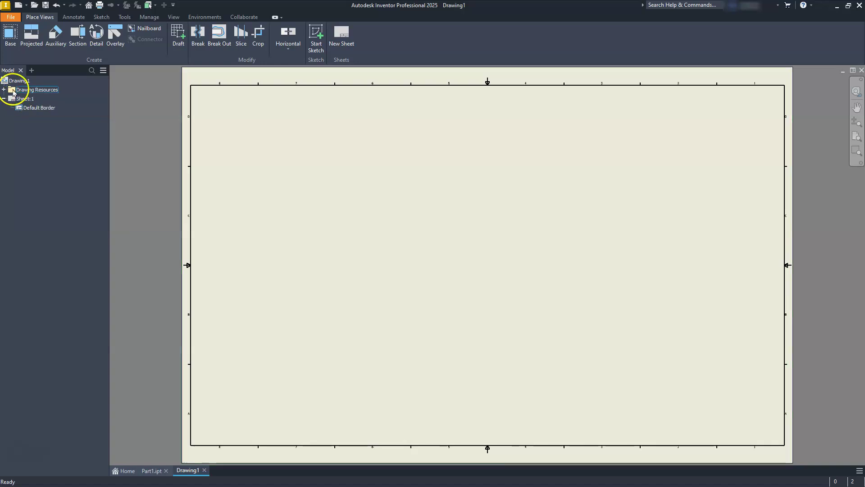
{"action": "left_click", "coordinate": [13, 81]}
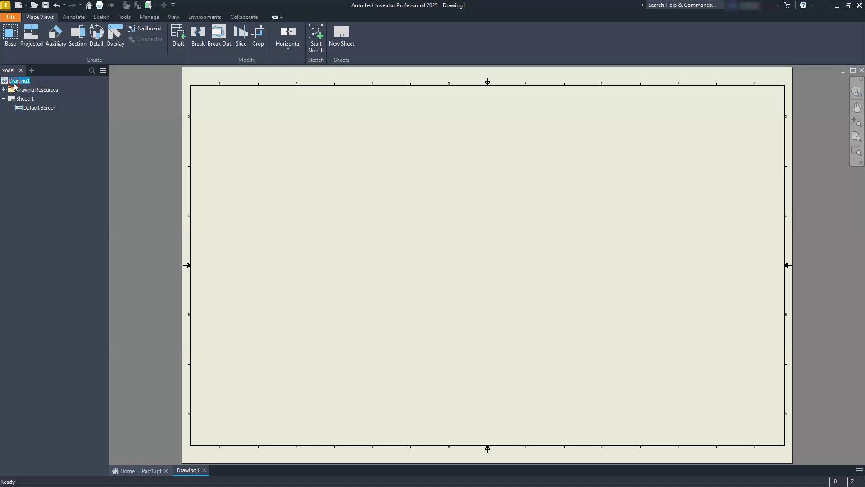
{"action": "right_click", "coordinate": [15, 87]}
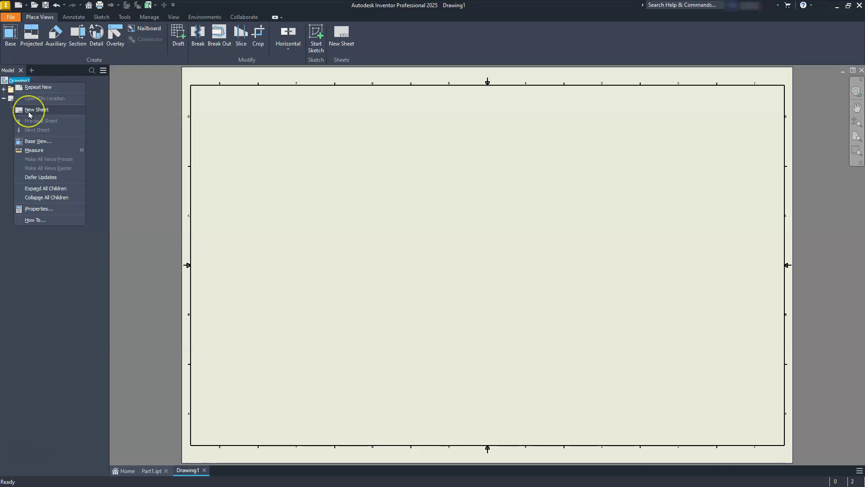
{"action": "left_click", "coordinate": [29, 113]}
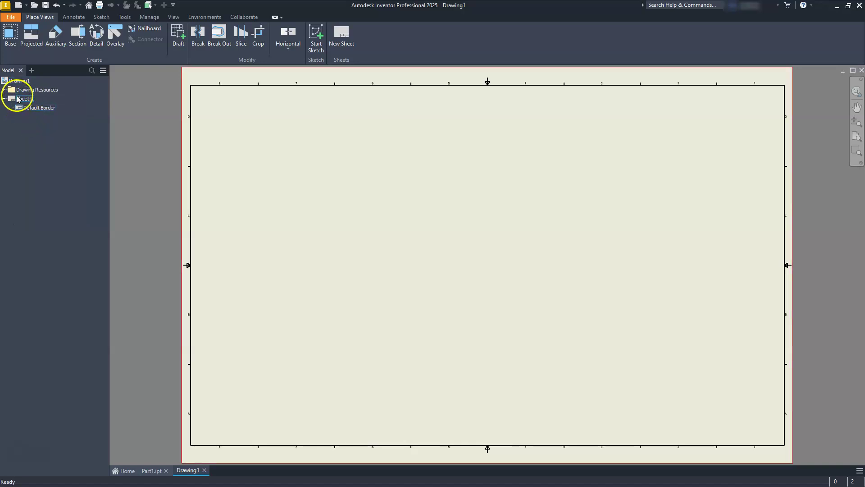
Edit Sheet:1 and set its size to B, keeping the landscape orientation.
{"action": "left_click", "coordinate": [18, 98]}
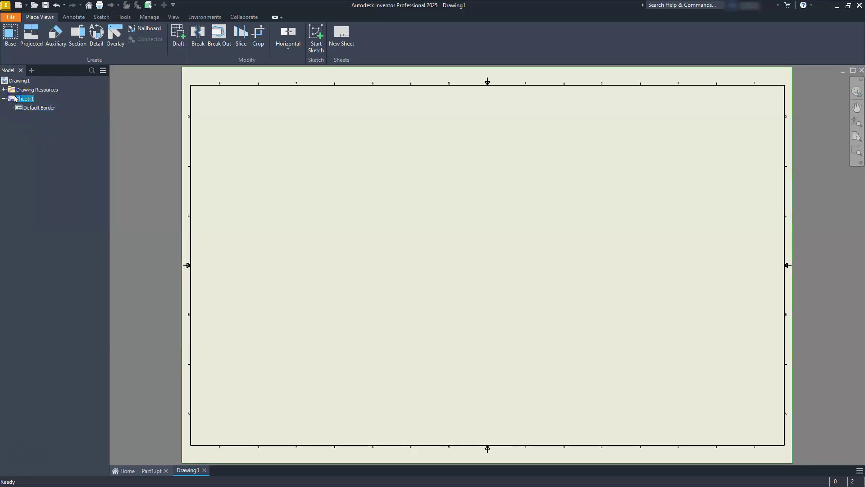
{"action": "right_click", "coordinate": [14, 99]}
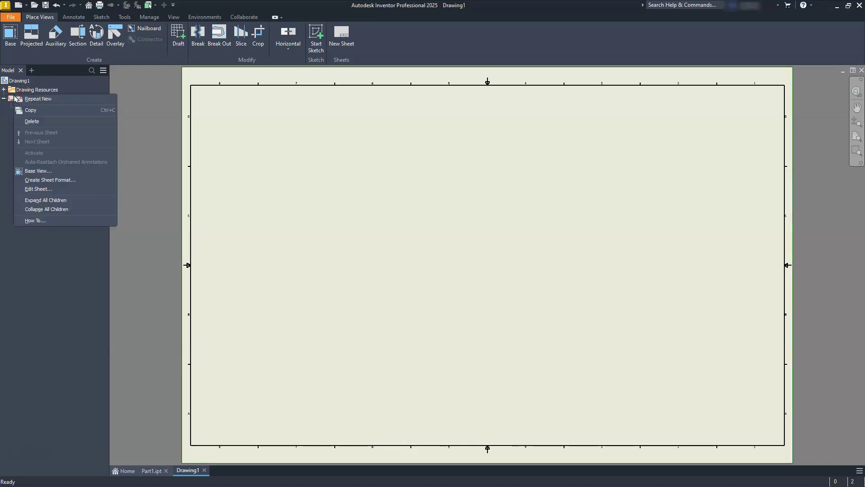
{"action": "left_click", "coordinate": [37, 188]}
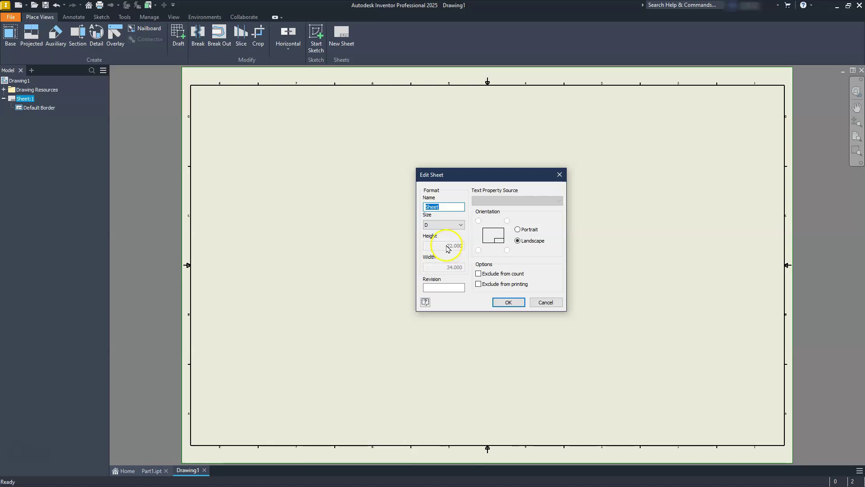
{"action": "left_click", "coordinate": [444, 224]}
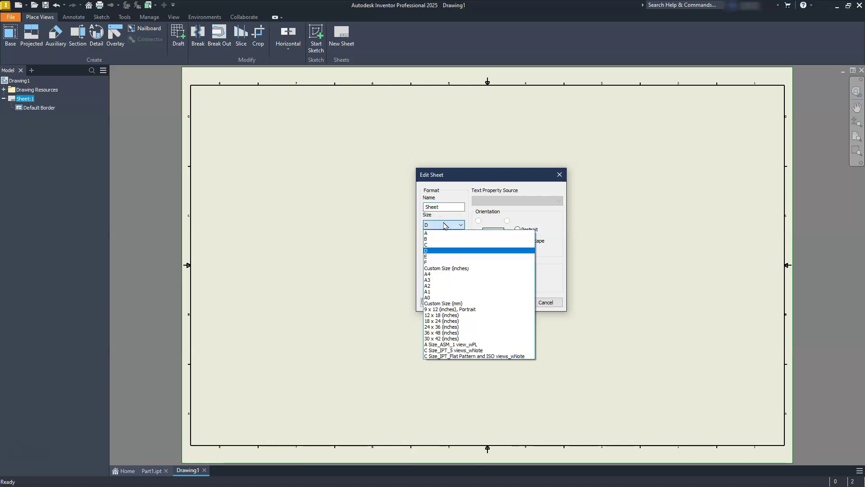
{"action": "left_click", "coordinate": [433, 251]}
{"action": "left_click", "coordinate": [502, 303]}
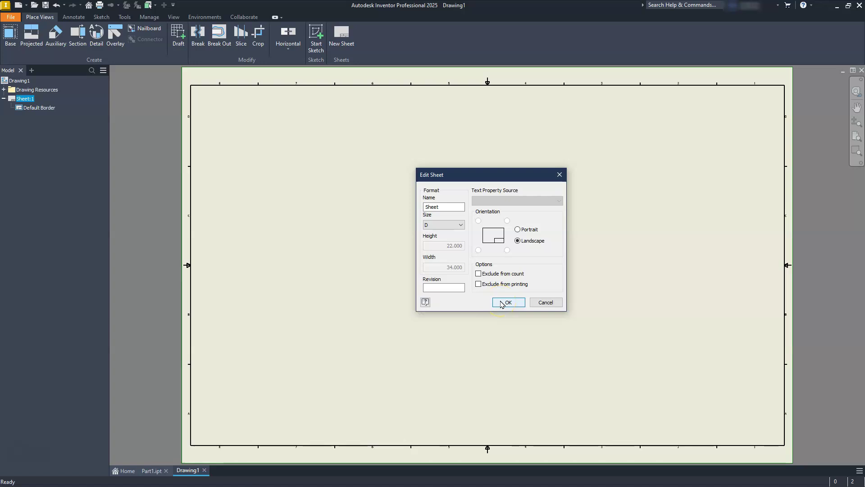
{"action": "left_click", "coordinate": [460, 224]}
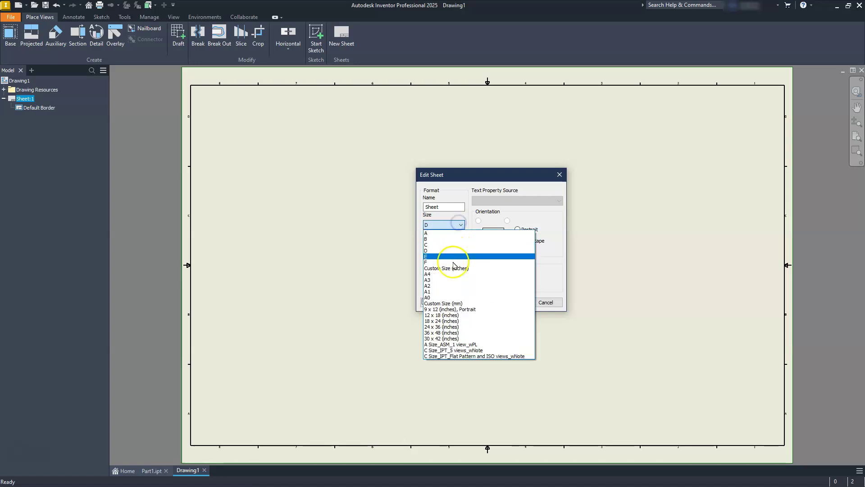
{"action": "left_click", "coordinate": [447, 239]}
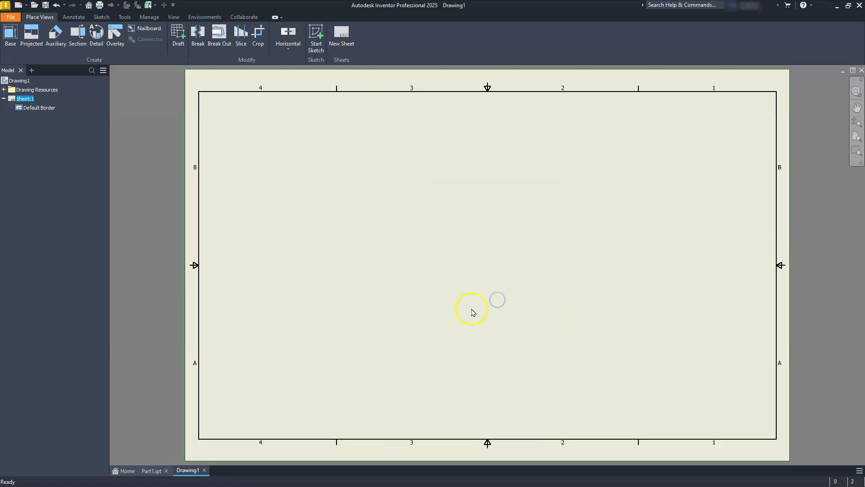
Place a top-oriented base view of Part1.ipt, enlarged and positioned in the lower-left part of the sheet.
{"action": "left_click", "coordinate": [10, 35]}
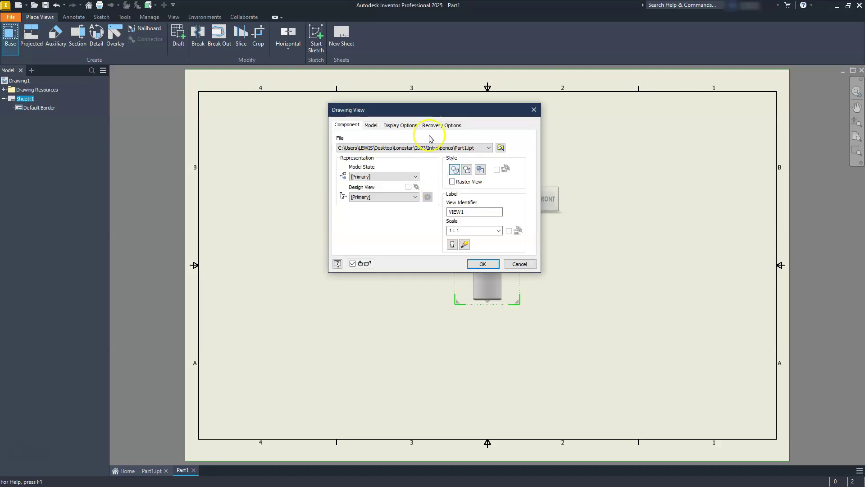
{"action": "mouse_move", "coordinate": [435, 116]}
{"action": "left_mouse_down"}
{"action": "mouse_move", "coordinate": [573, 128]}
{"action": "mouse_move", "coordinate": [748, 184]}
{"action": "left_mouse_up"}
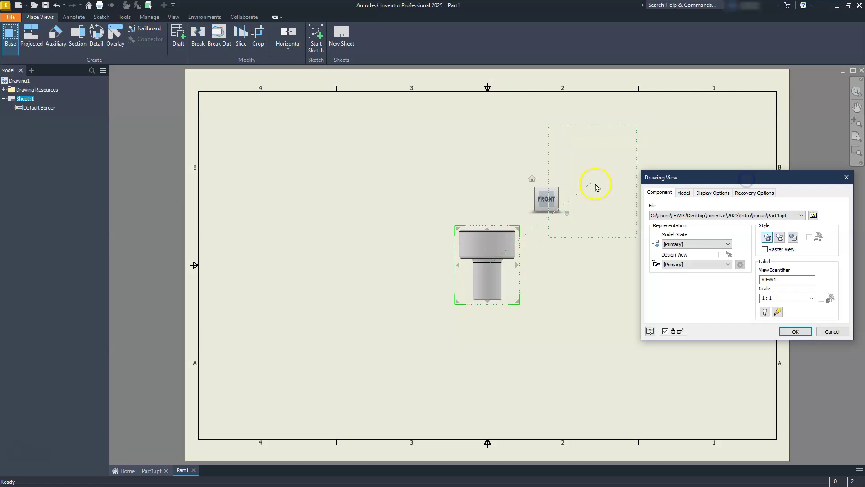
{"action": "left_click", "coordinate": [547, 182]}
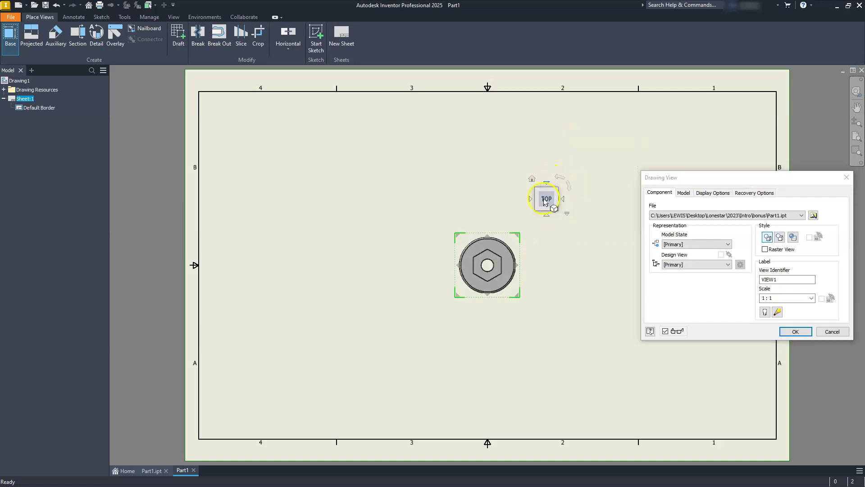
{"action": "left_click_drag", "start_coordinate": [495, 264], "coordinate": [415, 242]}
{"action": "left_click_drag", "start_coordinate": [373, 200], "coordinate": [387, 328]}
{"action": "left_click", "coordinate": [794, 331]}
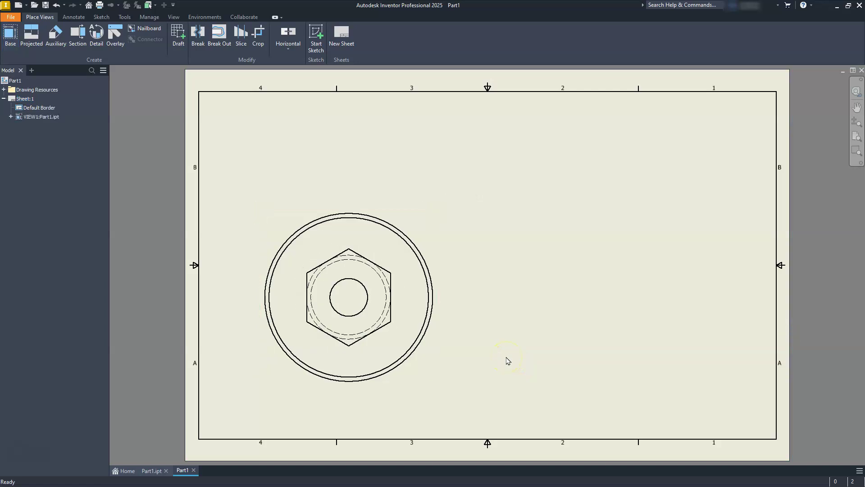
Place an isometric projected view of the base view in the sheet's upper-right area.
{"action": "left_click", "coordinate": [338, 233]}
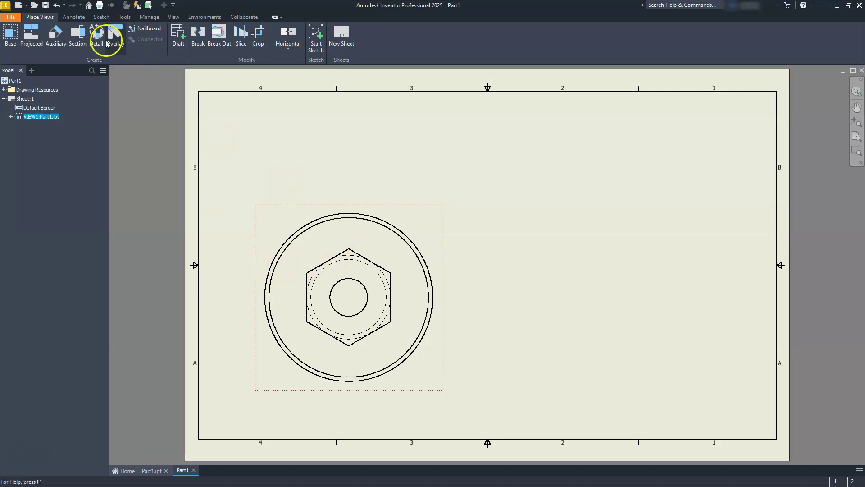
{"action": "left_click", "coordinate": [31, 34]}
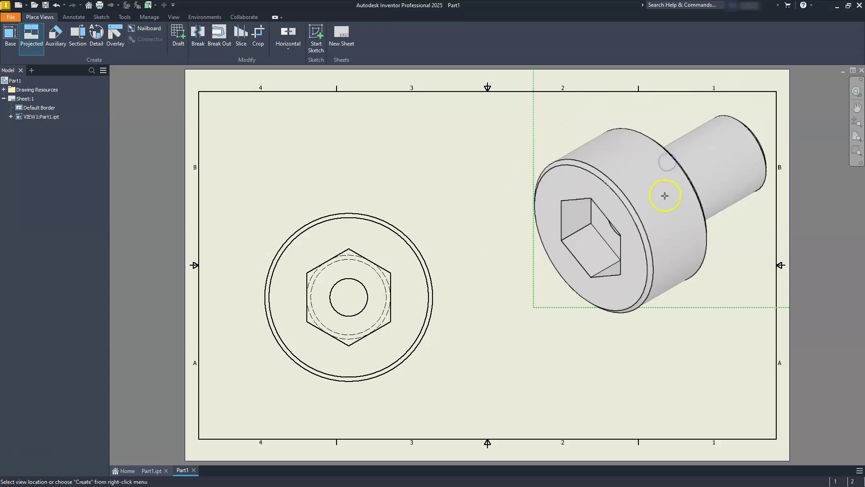
{"action": "right_click", "coordinate": [366, 175]}
{"action": "left_click", "coordinate": [400, 174]}
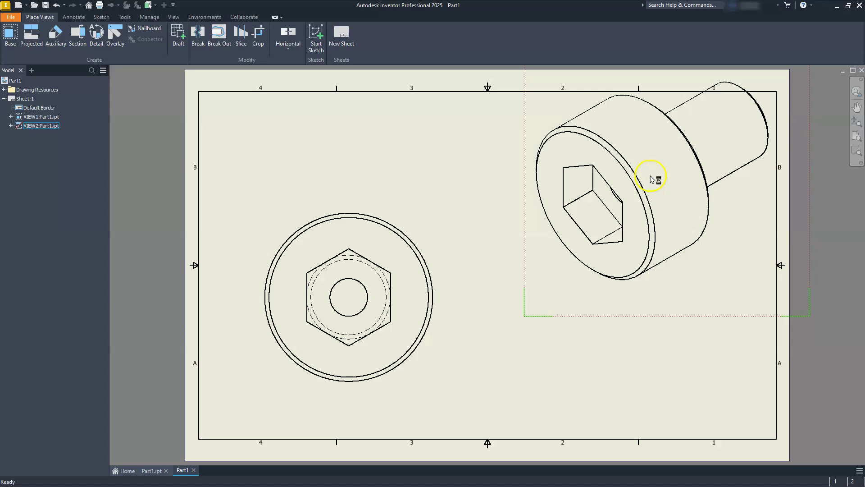
Delete the isometric projected view from the sheet.
{"action": "left_click", "coordinate": [566, 287]}
{"action": "key", "text": "Delete"}
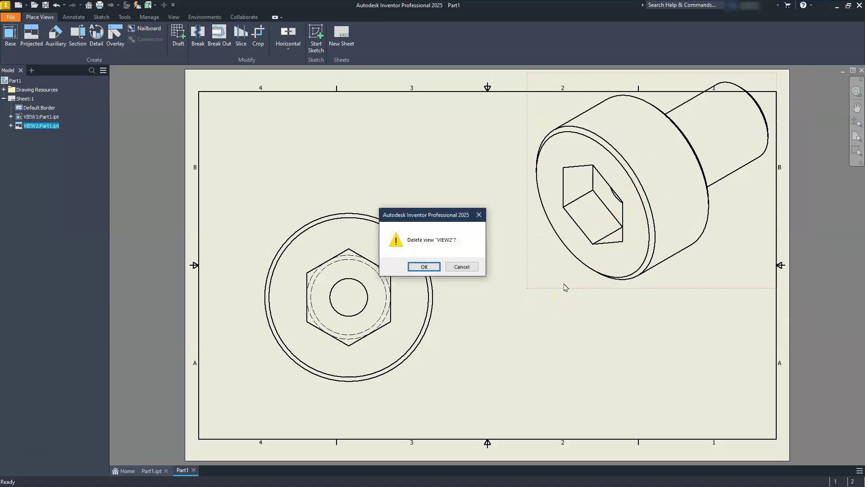
{"action": "left_click", "coordinate": [424, 267]}
{"action": "left_click", "coordinate": [435, 238]}
{"action": "left_click", "coordinate": [76, 34]}
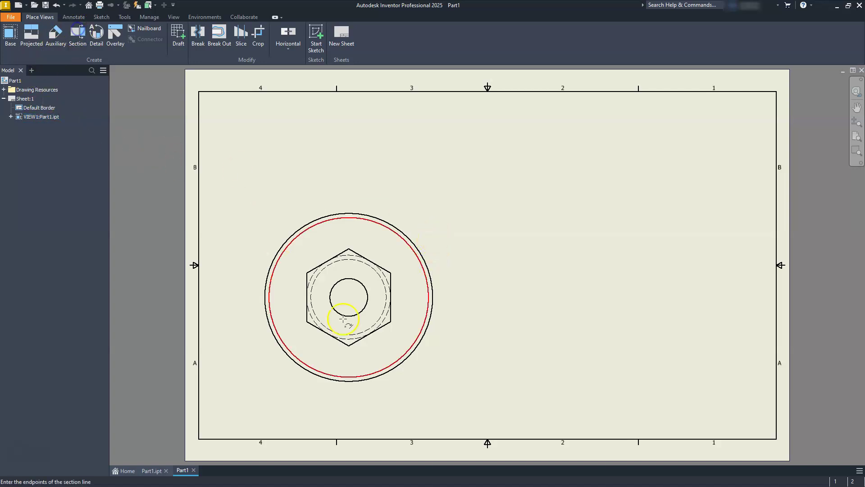
{"action": "left_click", "coordinate": [350, 297]}
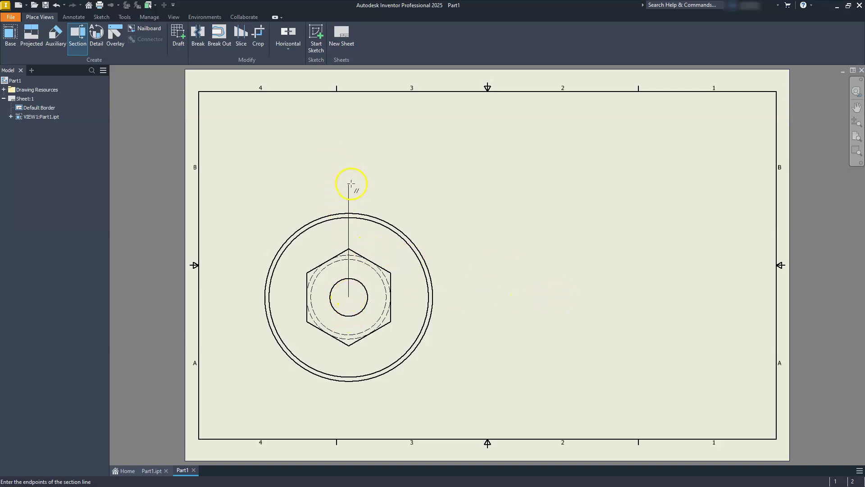
{"action": "key", "text": "Escape"}
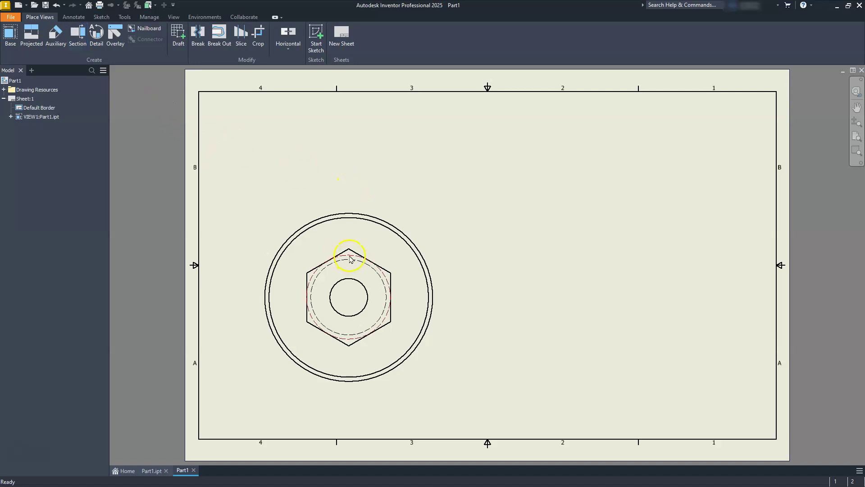
Create a section view of the base view, cut vertically through its centre, and place it to the base view's right.
{"action": "left_click", "coordinate": [77, 34]}
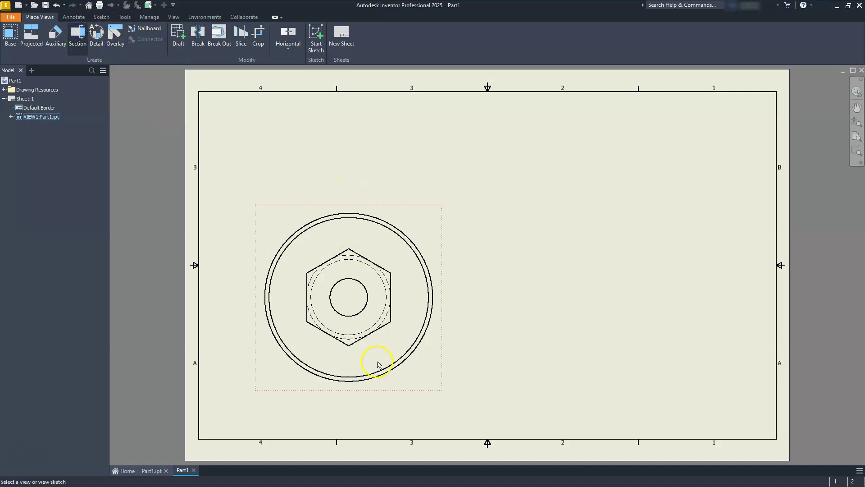
{"action": "left_click", "coordinate": [443, 386]}
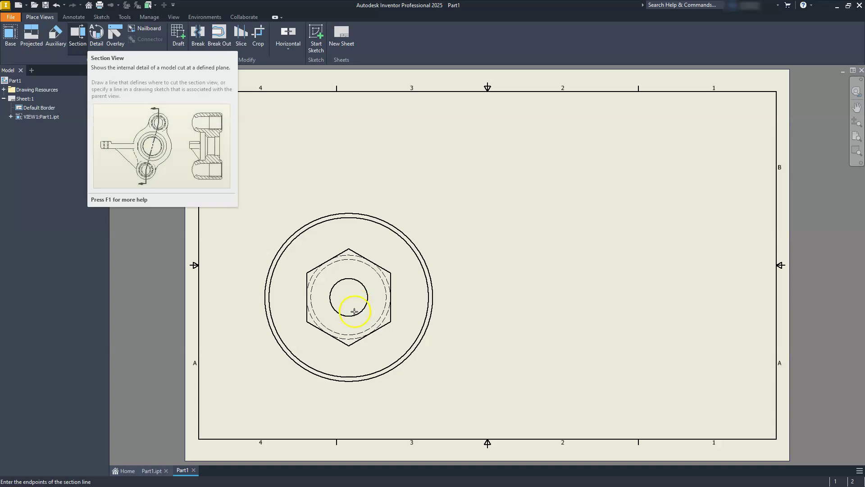
{"action": "left_click", "coordinate": [350, 199]}
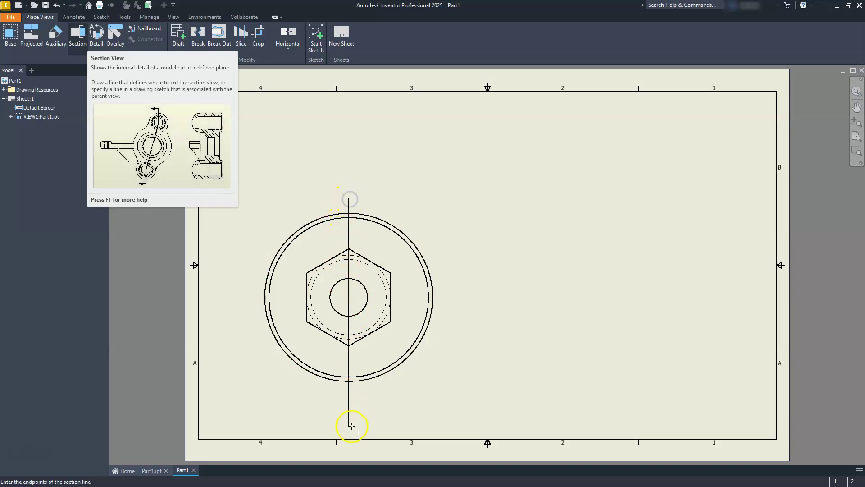
{"action": "left_click", "coordinate": [351, 395]}
{"action": "right_click", "coordinate": [400, 381]}
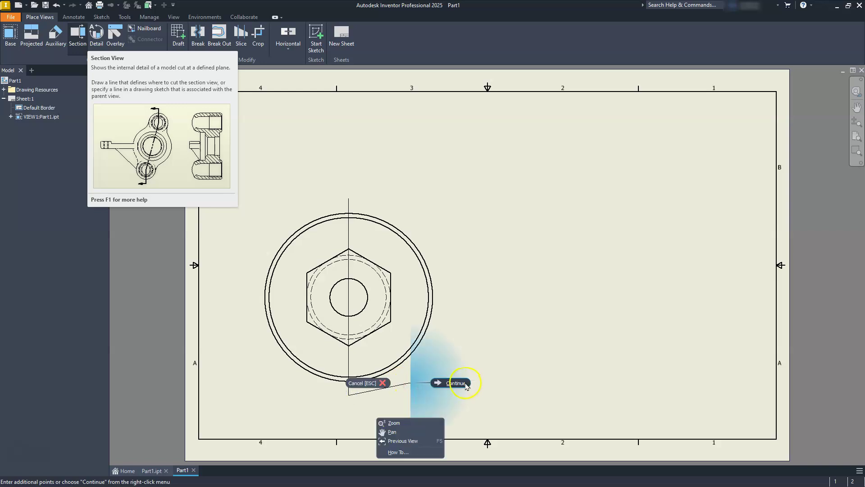
{"action": "left_click", "coordinate": [462, 381]}
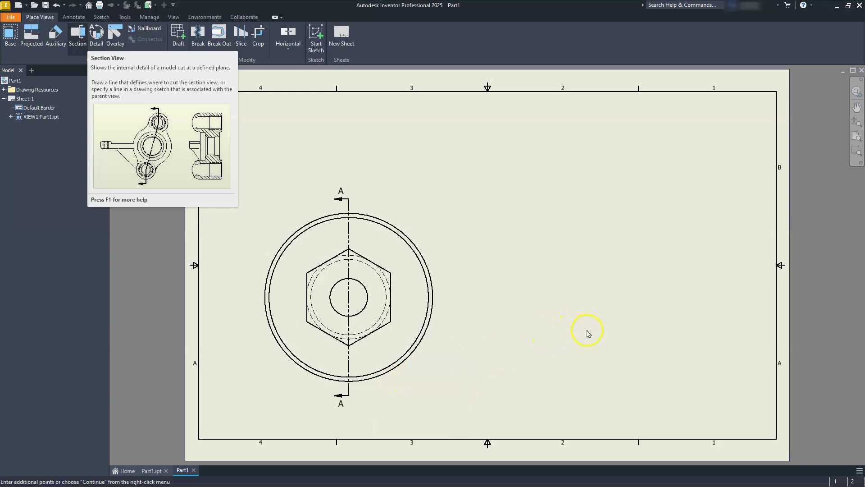
{"action": "left_click", "coordinate": [603, 334]}
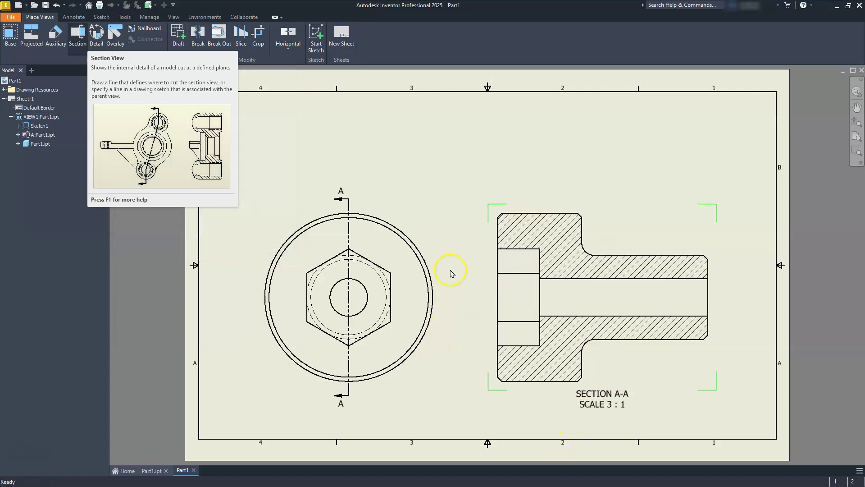
Dimension the part's overall length above the section view, between its two end faces.
{"action": "left_click", "coordinate": [415, 251]}
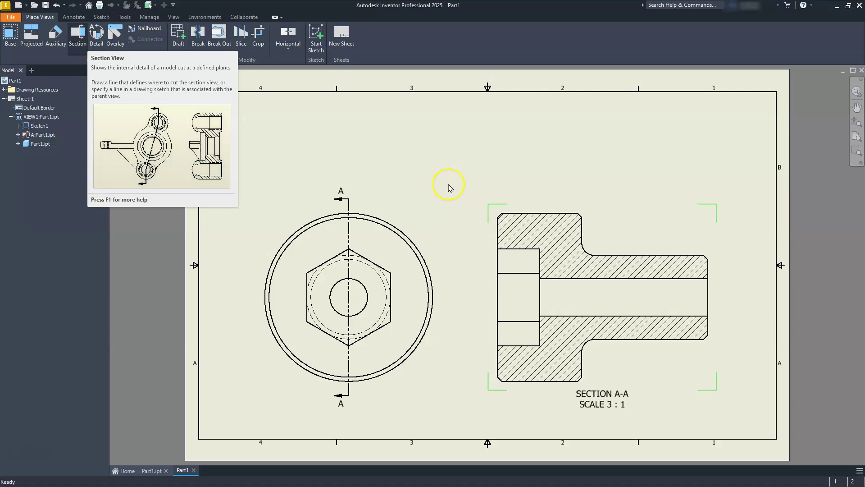
{"action": "left_click", "coordinate": [452, 168]}
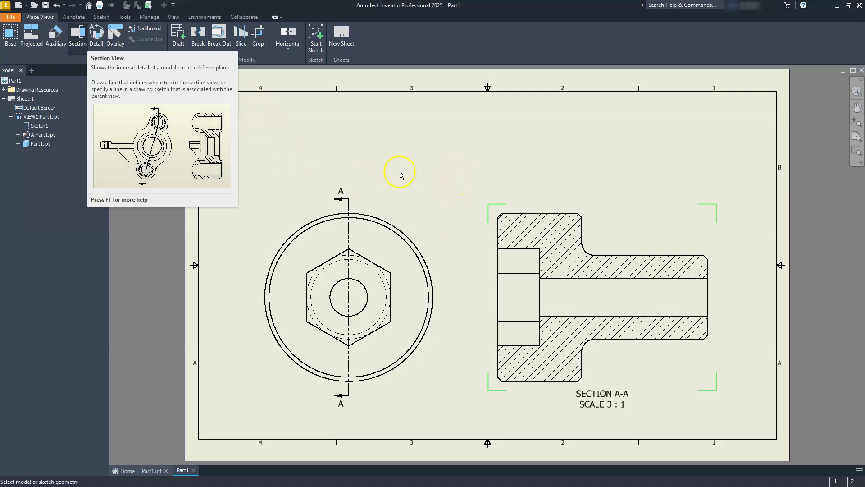
{"action": "right_click", "coordinate": [434, 185]}
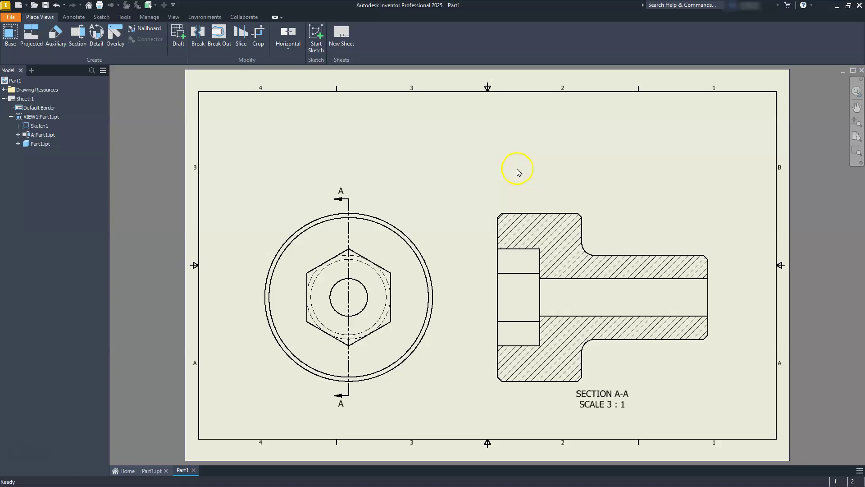
{"action": "left_click", "coordinate": [497, 223]}
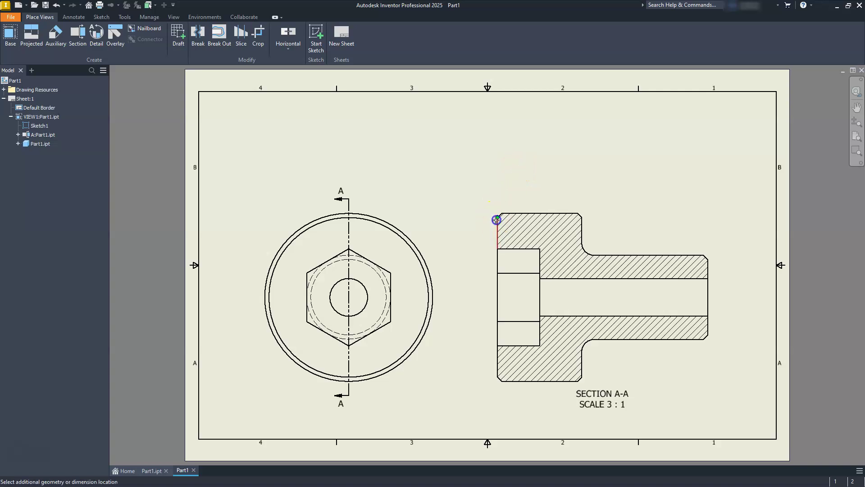
{"action": "left_click", "coordinate": [708, 261]}
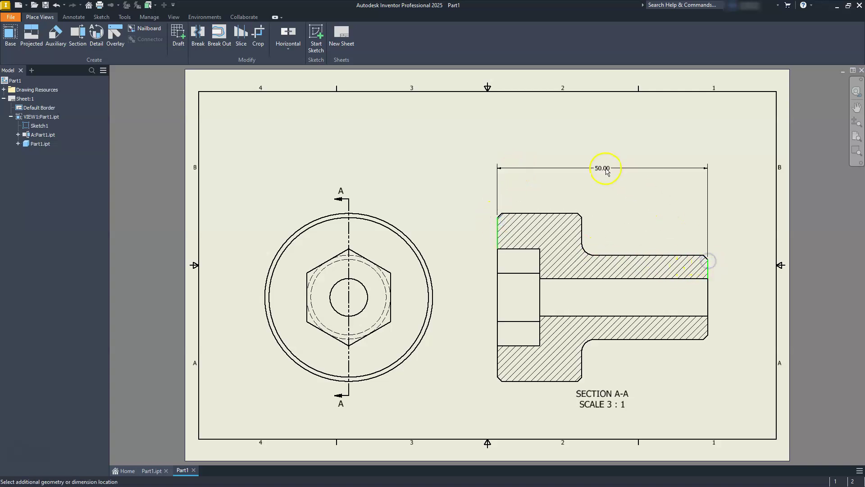
{"action": "left_click", "coordinate": [604, 161]}
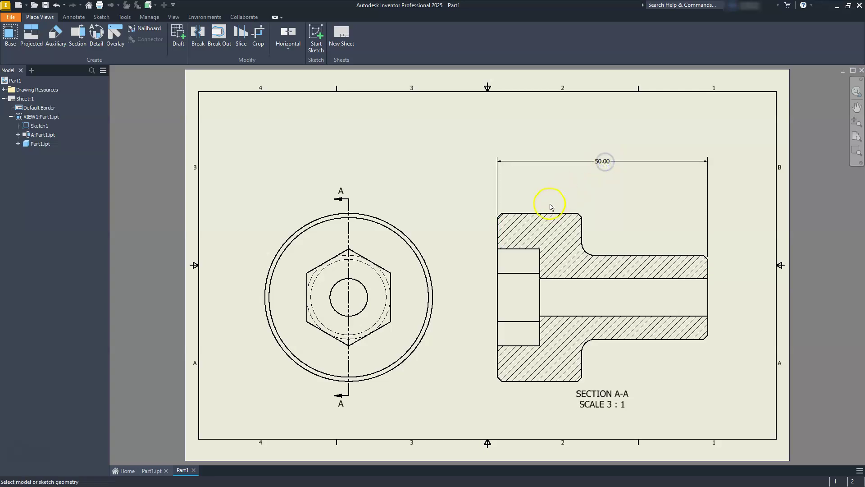
Dimension the head's length and the hexagonal socket's depth from the head's end face, stacked beneath the overall length dimension.
{"action": "scroll", "coordinate": [522, 211], "scroll_direction": "up", "scroll_amount": 3}
{"action": "middle_click_drag", "start_coordinate": [499, 242], "coordinate": [402, 253]}
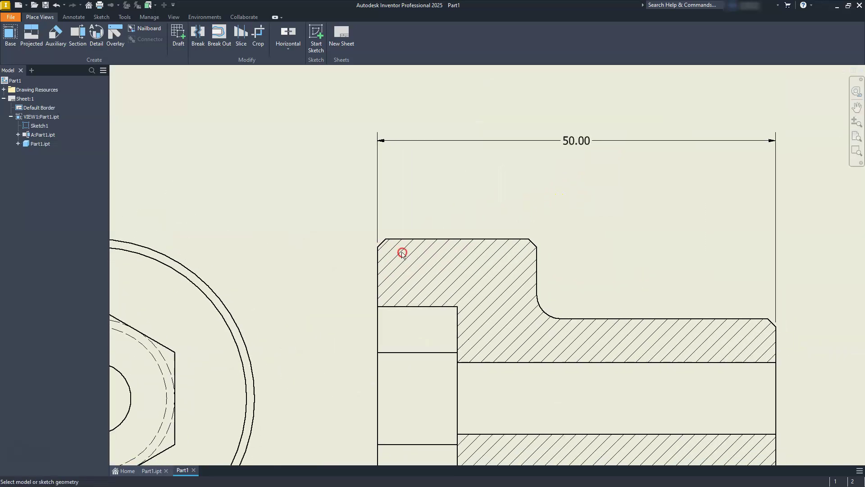
{"action": "left_click", "coordinate": [377, 247]}
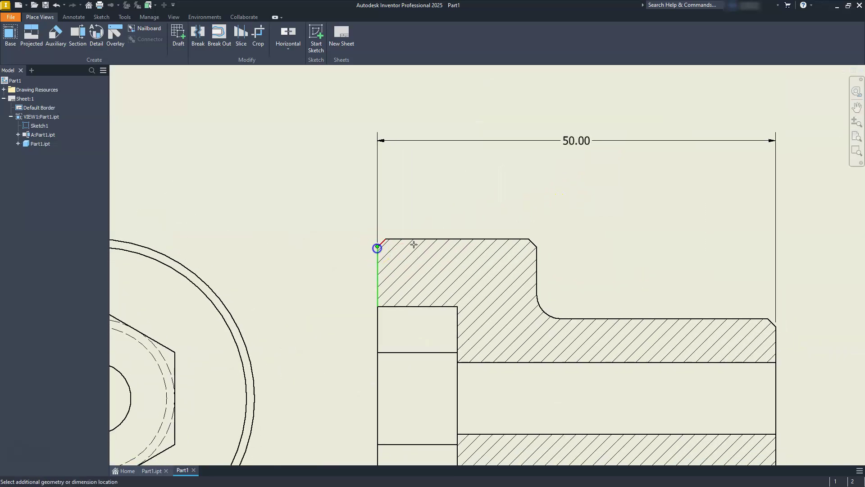
{"action": "left_click", "coordinate": [536, 249]}
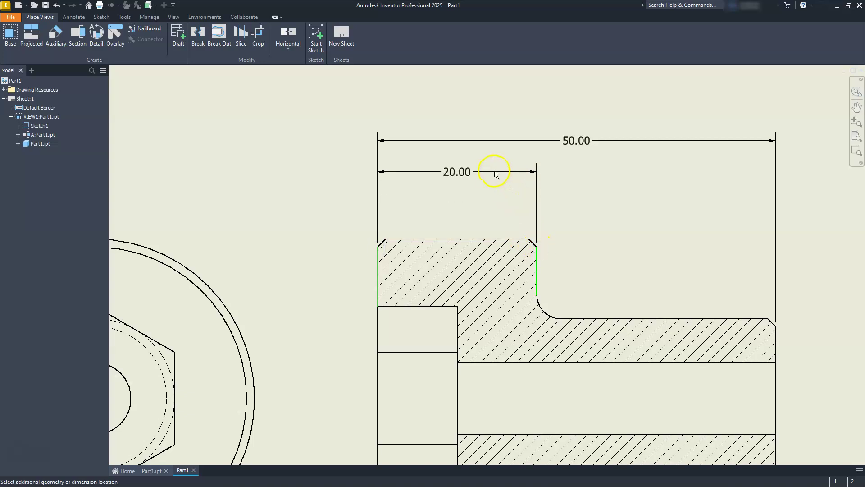
{"action": "left_click", "coordinate": [494, 182]}
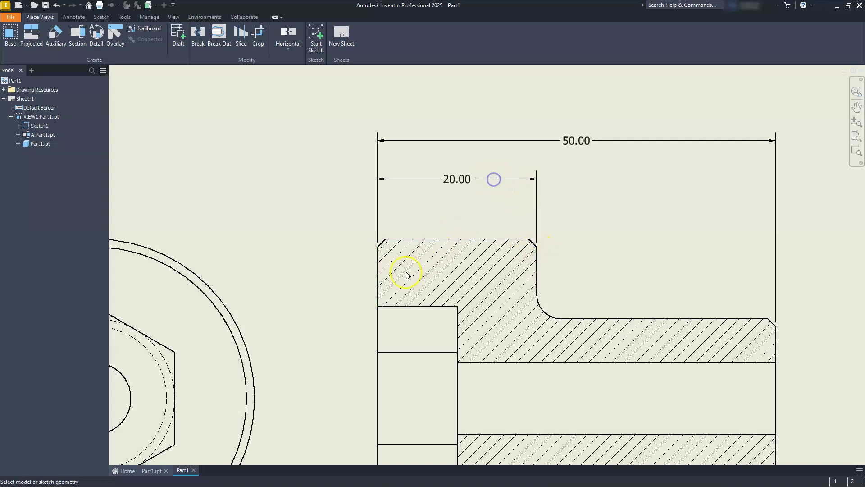
{"action": "left_click", "coordinate": [380, 246]}
{"action": "left_click", "coordinate": [457, 307]}
{"action": "left_click", "coordinate": [431, 216]}
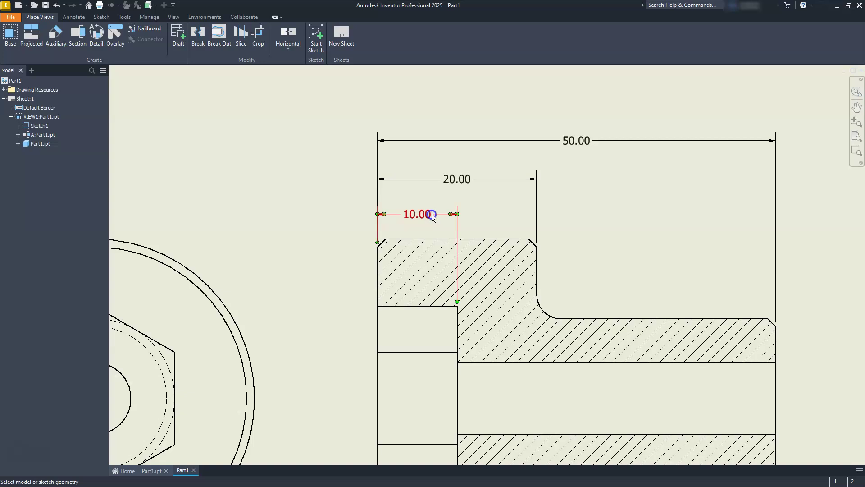
Dimension the narrow shank's full width across its outer edges, placed beyond its free end in the section view.
{"action": "key", "text": "Home"}
{"action": "scroll", "coordinate": [488, 281], "scroll_direction": "up", "scroll_amount": 5}
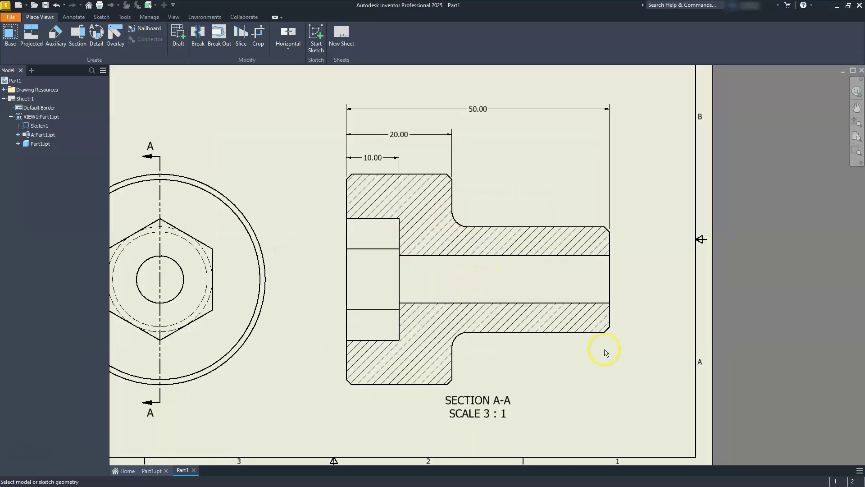
{"action": "left_click", "coordinate": [603, 332]}
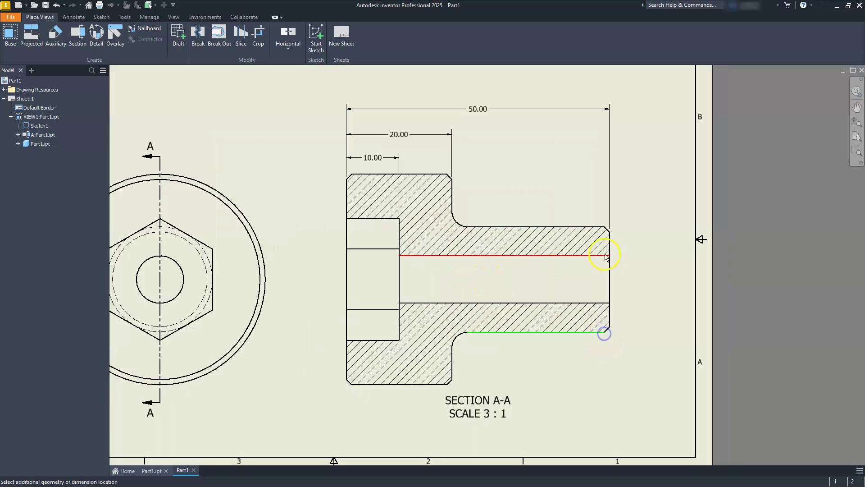
{"action": "left_click", "coordinate": [605, 227]}
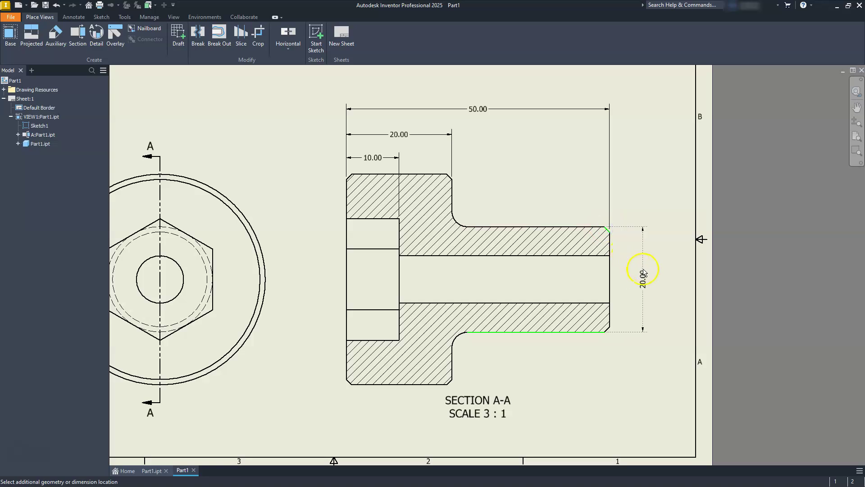
{"action": "left_click", "coordinate": [641, 270]}
{"action": "scroll", "coordinate": [405, 306], "scroll_direction": "up", "scroll_amount": 5}
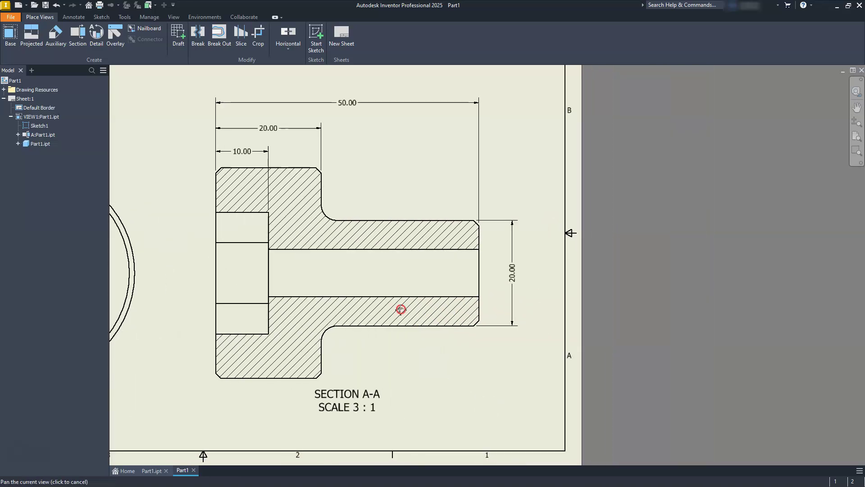
{"action": "scroll", "coordinate": [596, 271], "scroll_direction": "down", "scroll_amount": 5}
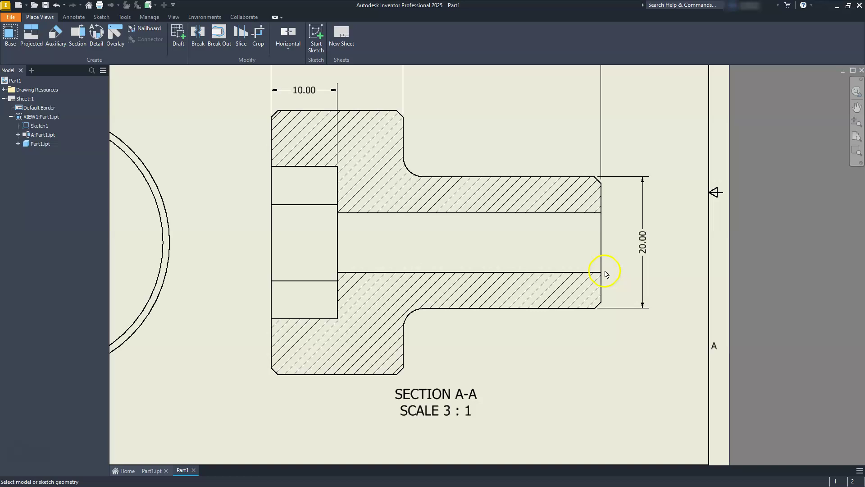
{"action": "key", "text": "Escape"}
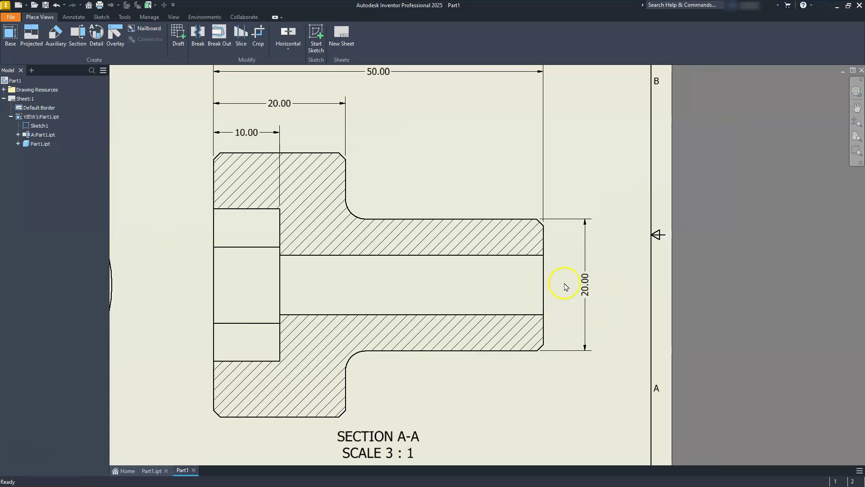
Add a diameter symbol in front of the value in the text of the shank's width dimension.
{"action": "left_click", "coordinate": [585, 287]}
{"action": "left_click", "coordinate": [581, 282]}
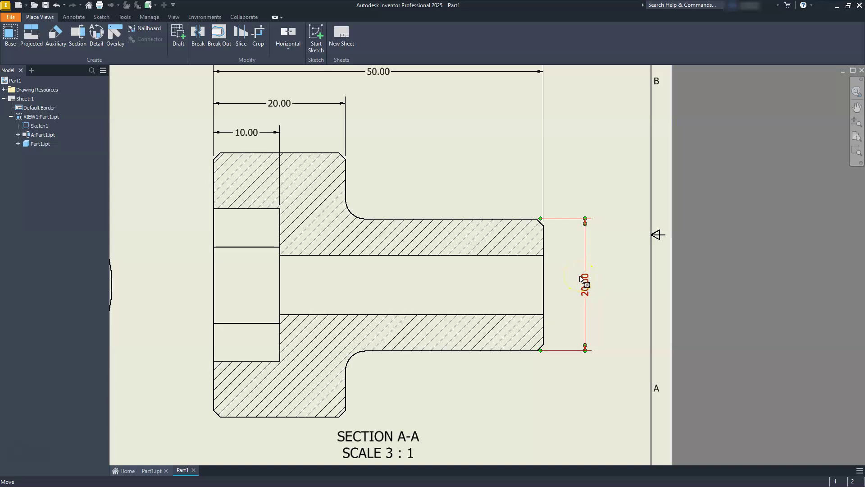
{"action": "double_click", "coordinate": [581, 278]}
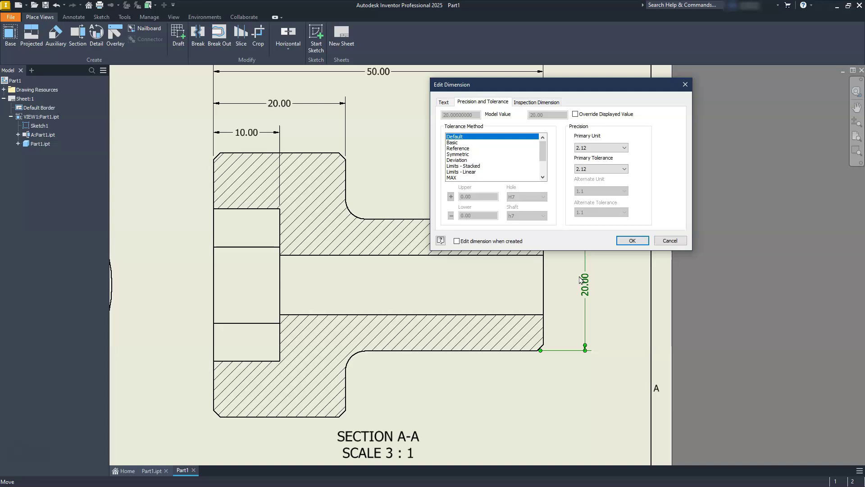
{"action": "left_click_drag", "start_coordinate": [503, 91], "coordinate": [389, 184]}
{"action": "left_click", "coordinate": [329, 195]}
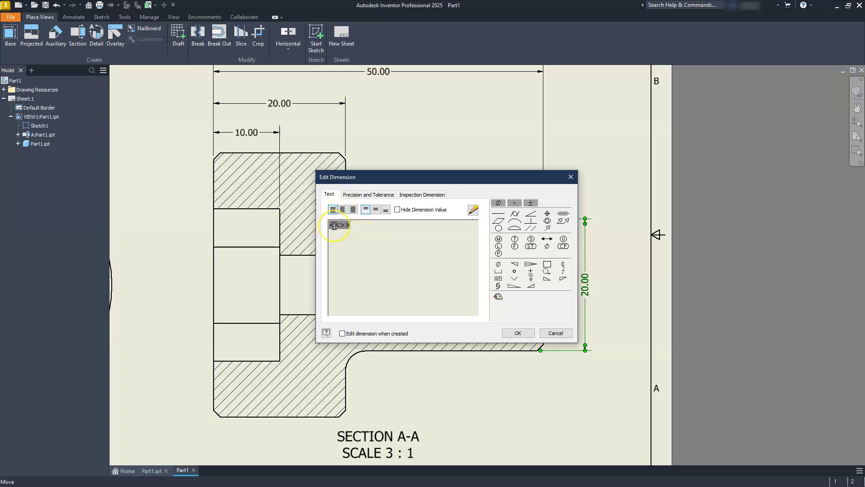
{"action": "left_click", "coordinate": [499, 267]}
{"action": "left_click", "coordinate": [517, 333]}
{"action": "scroll", "coordinate": [448, 274], "scroll_direction": "down", "scroll_amount": 3}
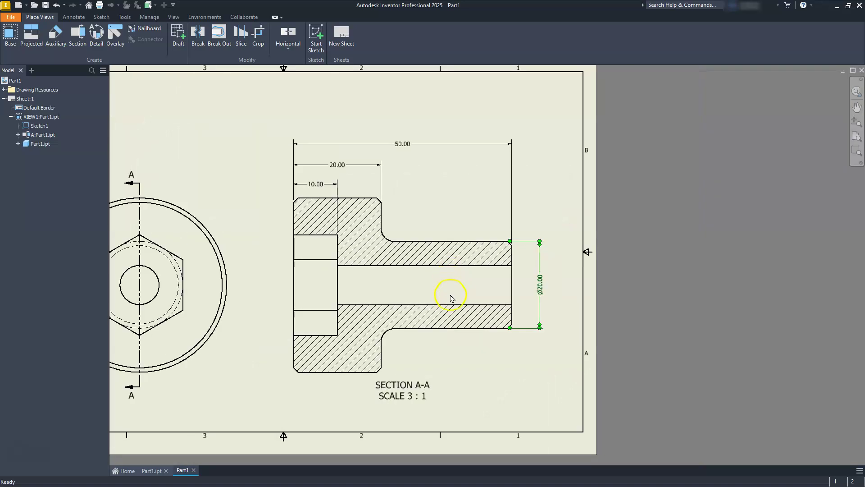
{"action": "left_click", "coordinate": [451, 297]}
Dimension the radius of the lower fillet between head and shank in the section view, with its text outside the hatching.
{"action": "middle_click_drag", "start_coordinate": [450, 298], "coordinate": [450, 284]}
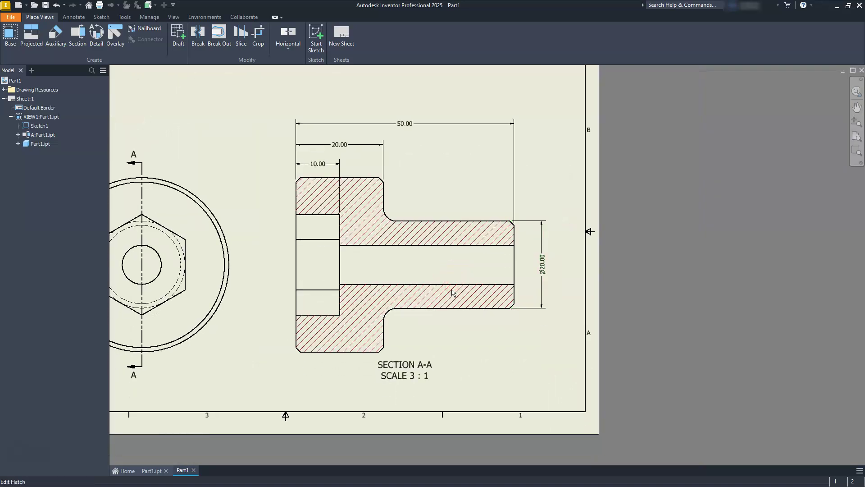
{"action": "scroll", "coordinate": [388, 317], "scroll_direction": "up", "scroll_amount": 4}
{"action": "left_click", "coordinate": [381, 316]}
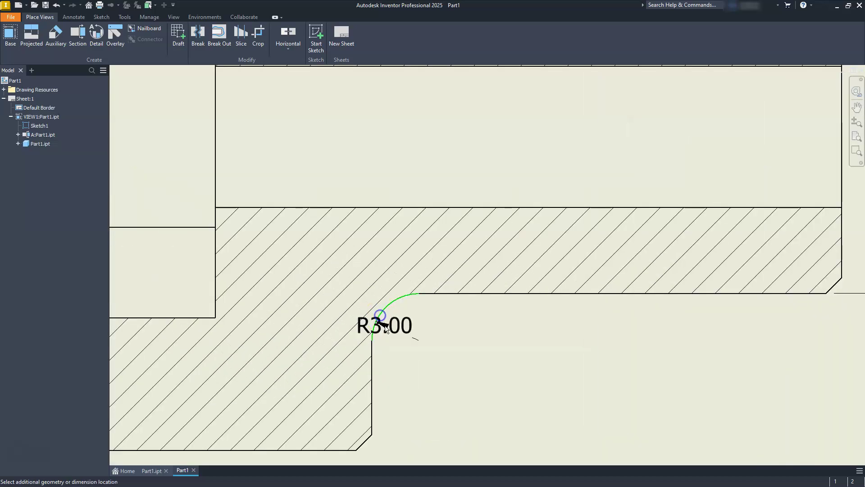
{"action": "left_click", "coordinate": [469, 379]}
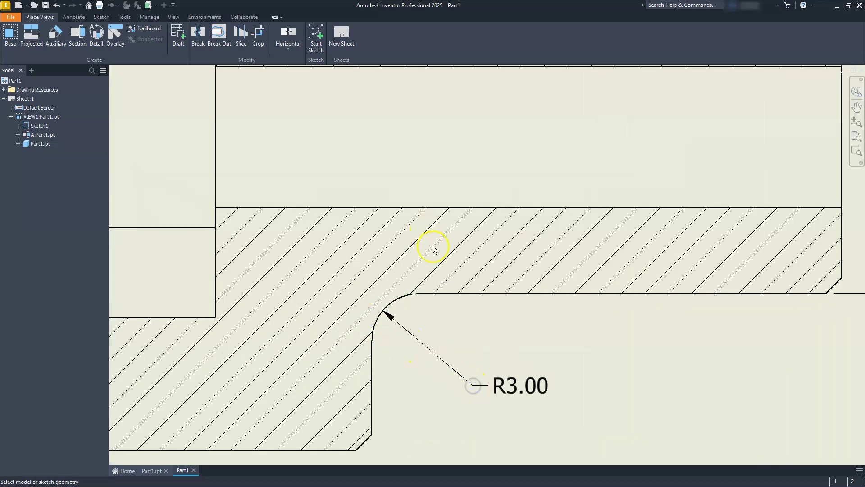
Dimension the diameters of the outer circle and the central bore in the base view, with both texts outside the part.
{"action": "scroll", "coordinate": [440, 256], "scroll_direction": "down", "scroll_amount": 5}
{"action": "middle_click_drag", "start_coordinate": [403, 265], "coordinate": [464, 255]}
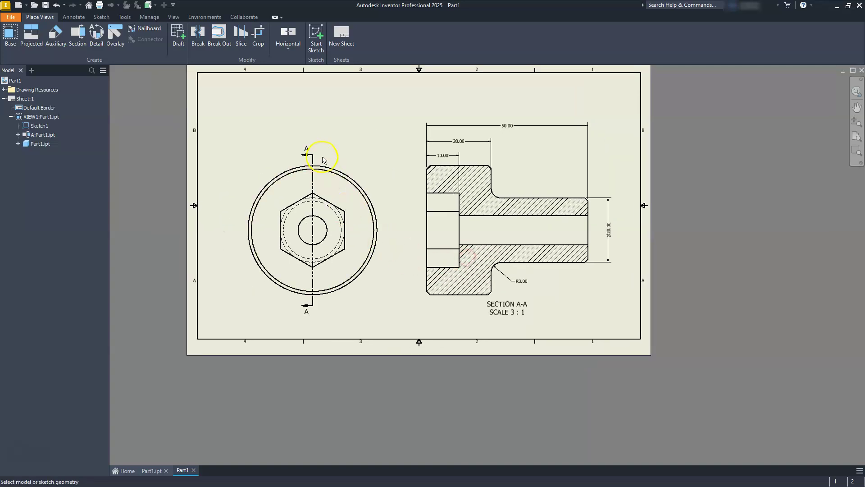
{"action": "left_click", "coordinate": [336, 172]}
{"action": "left_click", "coordinate": [365, 164]}
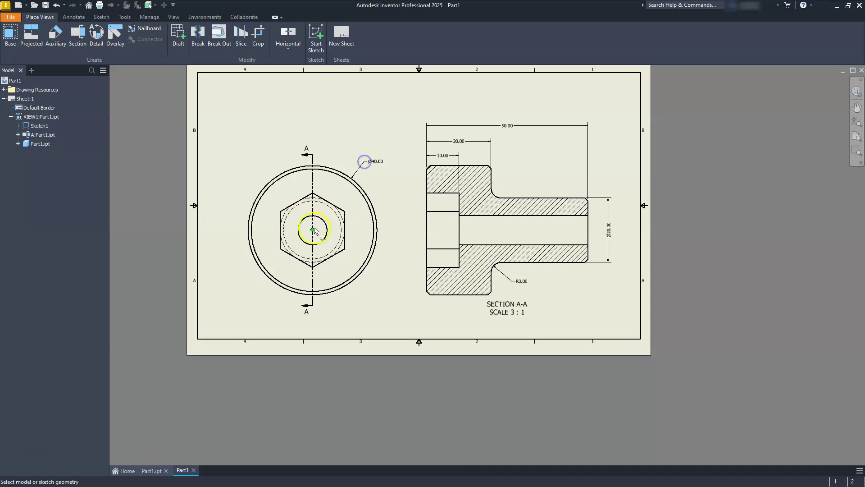
{"action": "left_click", "coordinate": [301, 225]}
{"action": "left_click", "coordinate": [248, 174]}
Dimension the hexagon's width across its two vertical flats, placed below the base view.
{"action": "scroll", "coordinate": [307, 306], "scroll_direction": "up", "scroll_amount": 3}
{"action": "middle_click_drag", "start_coordinate": [328, 280], "coordinate": [332, 317]}
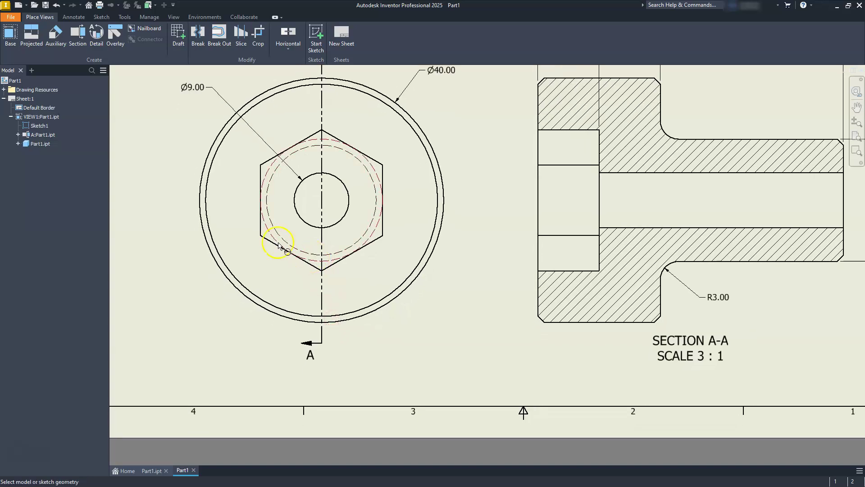
{"action": "left_click", "coordinate": [260, 230]}
{"action": "left_click", "coordinate": [383, 228]}
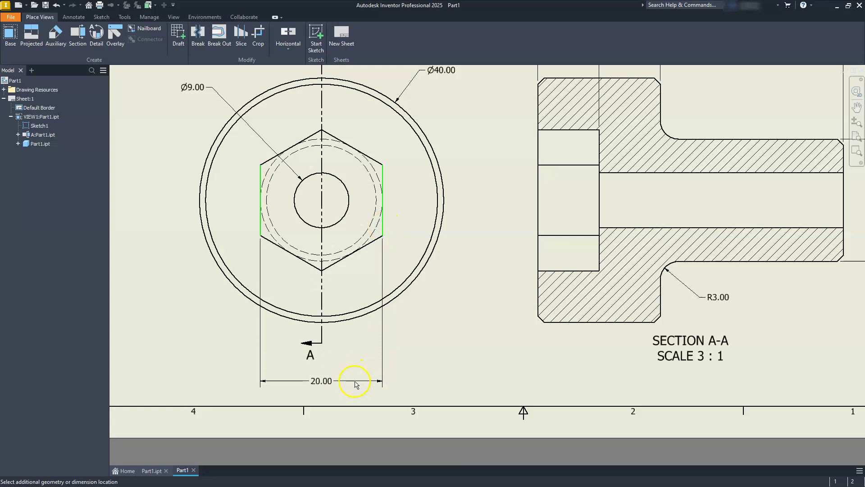
{"action": "left_click", "coordinate": [354, 377]}
{"action": "scroll", "coordinate": [453, 360], "scroll_direction": "down", "scroll_amount": 2}
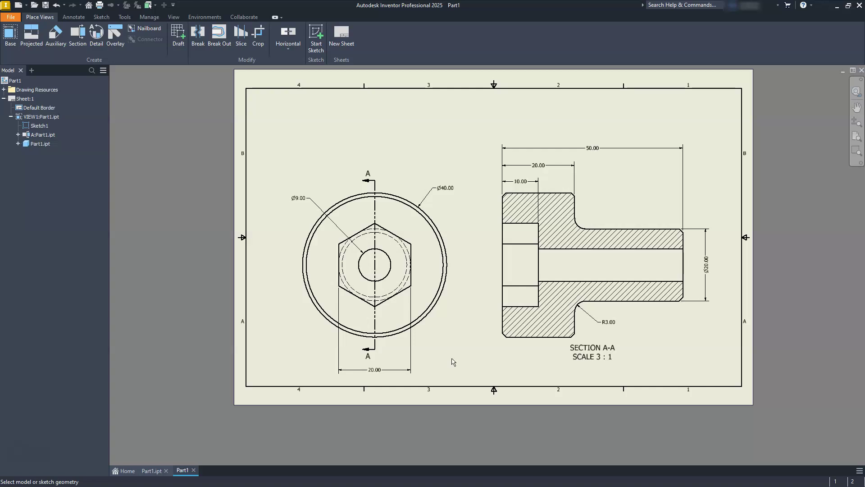
Add a chamfer note to the head's lower outer chamfer in the section view, with its text placed outside the part.
{"action": "scroll", "coordinate": [496, 344], "scroll_direction": "up", "scroll_amount": 2}
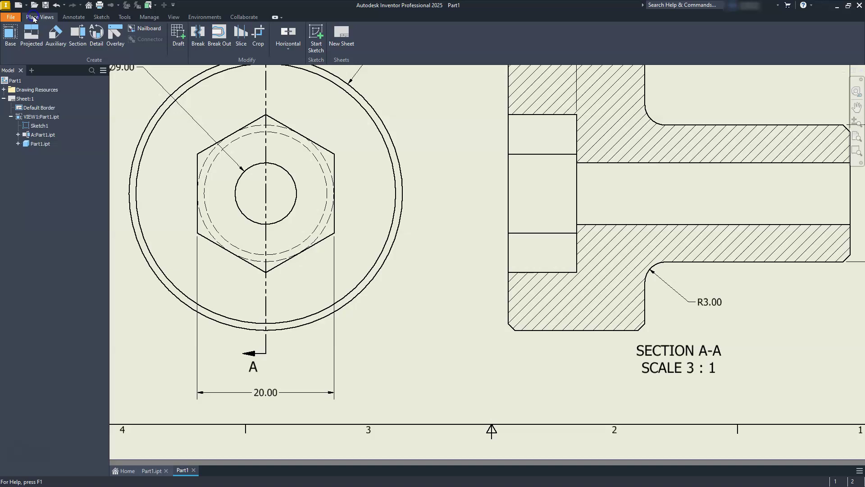
{"action": "left_click", "coordinate": [72, 17]}
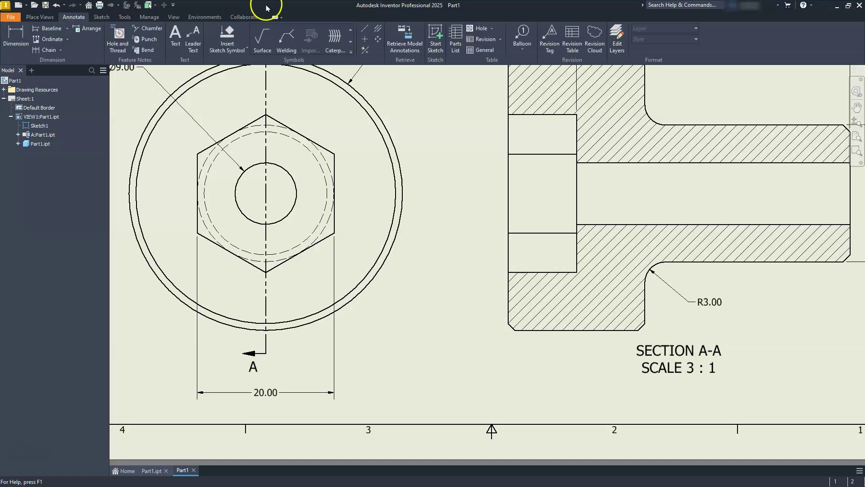
{"action": "left_click", "coordinate": [159, 90]}
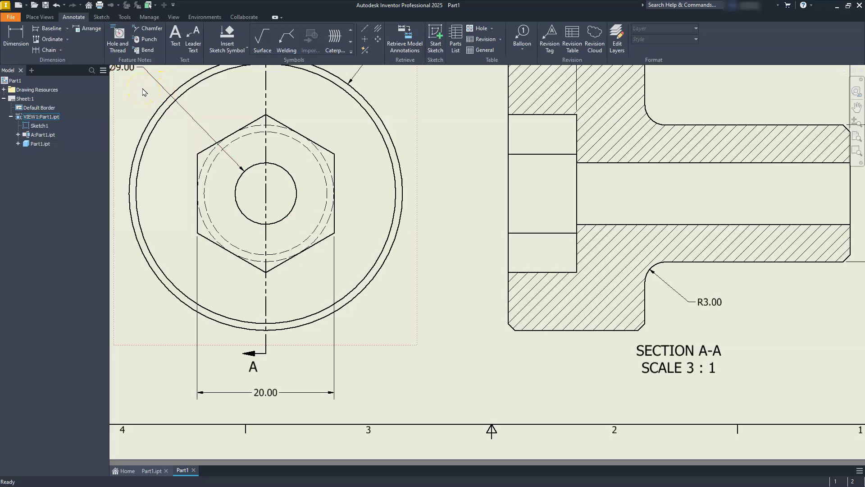
{"action": "left_click", "coordinate": [147, 28]}
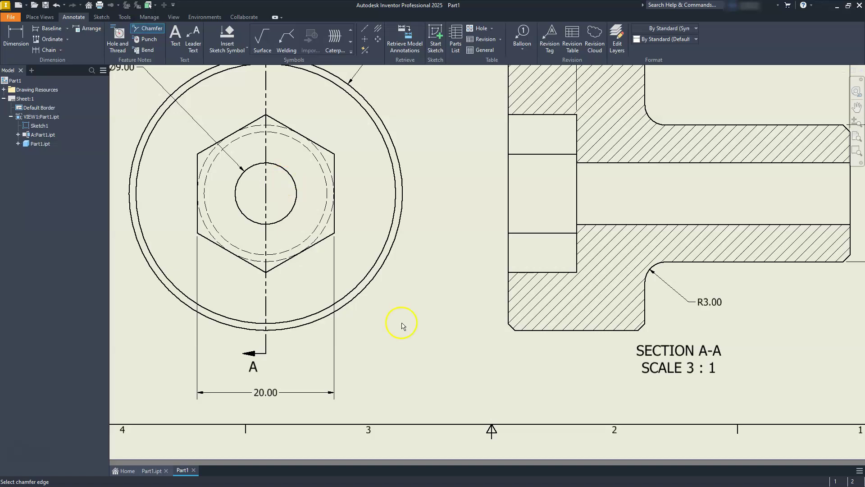
{"action": "left_click", "coordinate": [510, 328]}
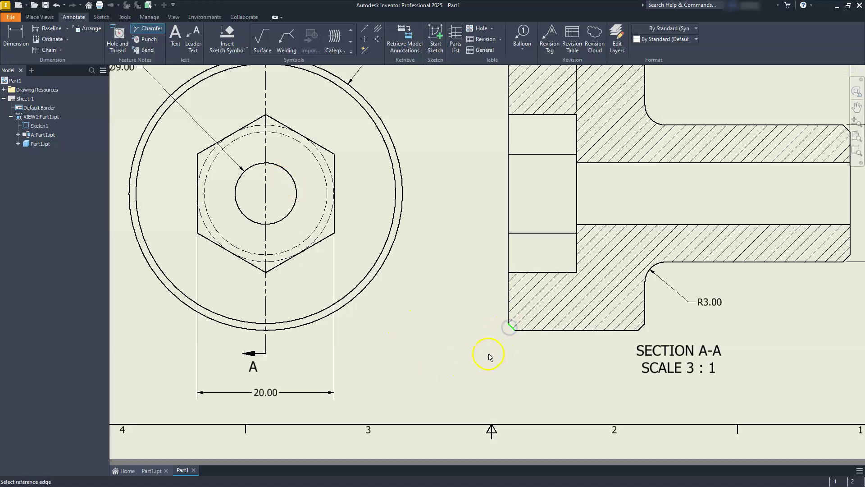
{"action": "left_click", "coordinate": [524, 331]}
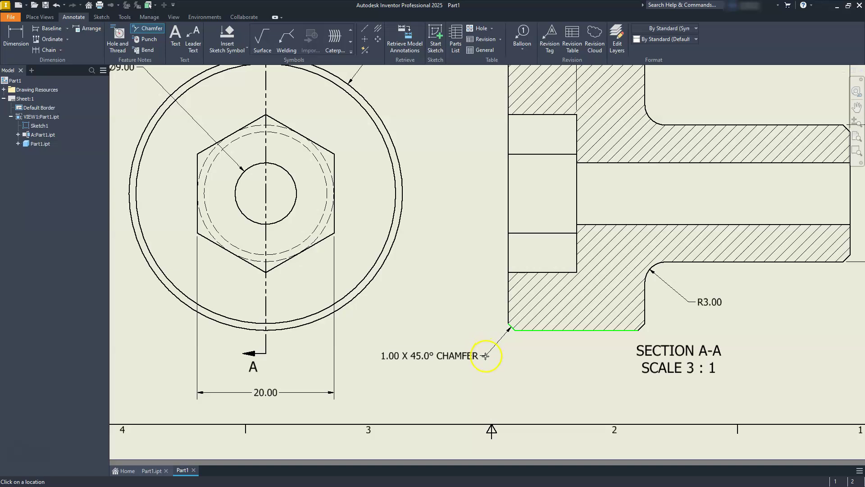
{"action": "left_click", "coordinate": [486, 355]}
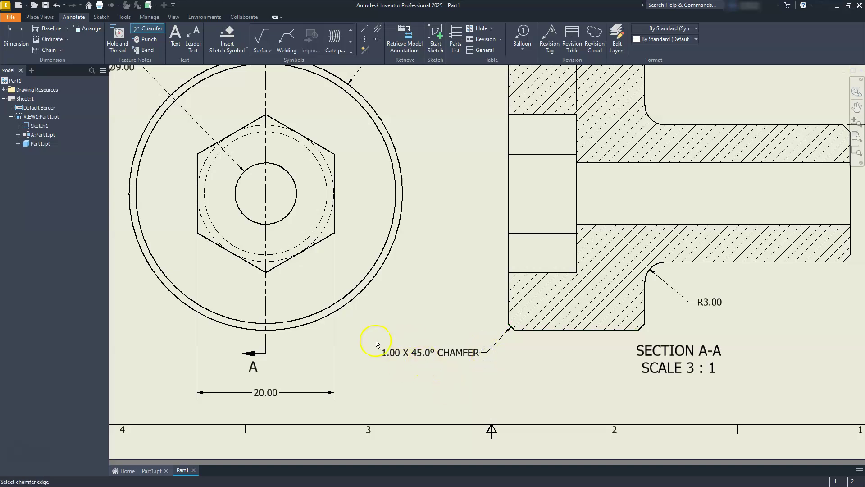
{"action": "scroll", "coordinate": [455, 351], "scroll_direction": "down", "scroll_amount": 3}
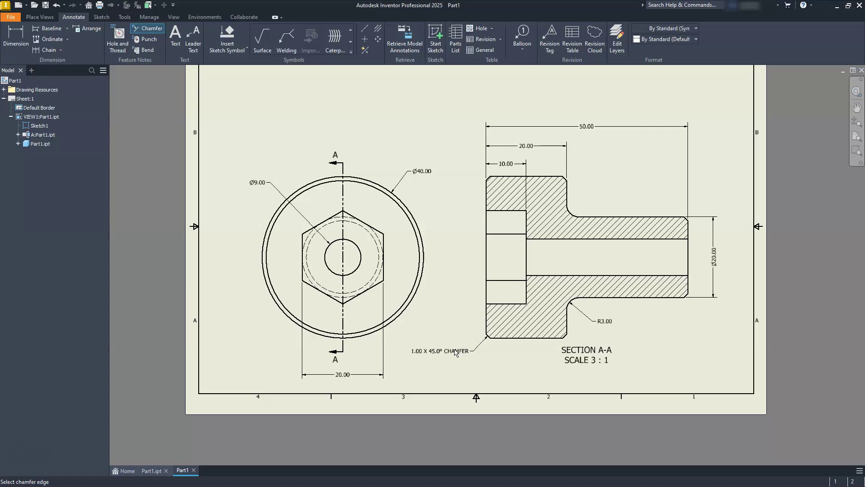
{"action": "key", "text": "Escape"}
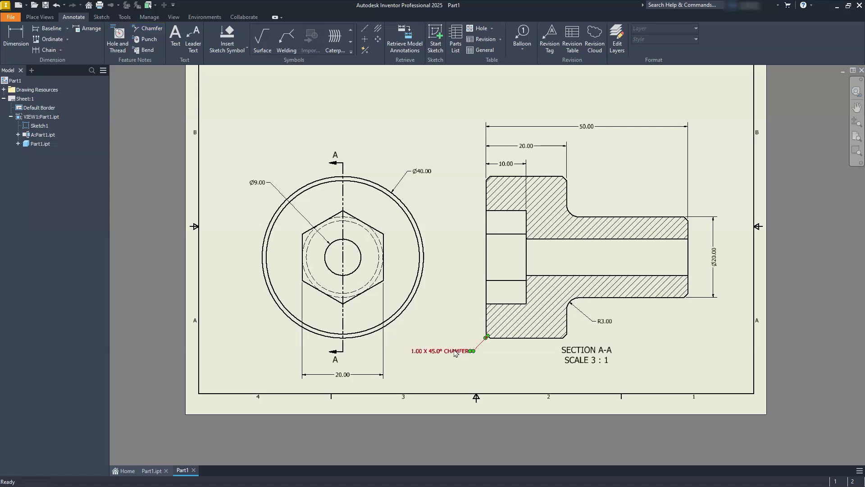
{"action": "scroll", "coordinate": [463, 354], "scroll_direction": "up", "scroll_amount": 3}
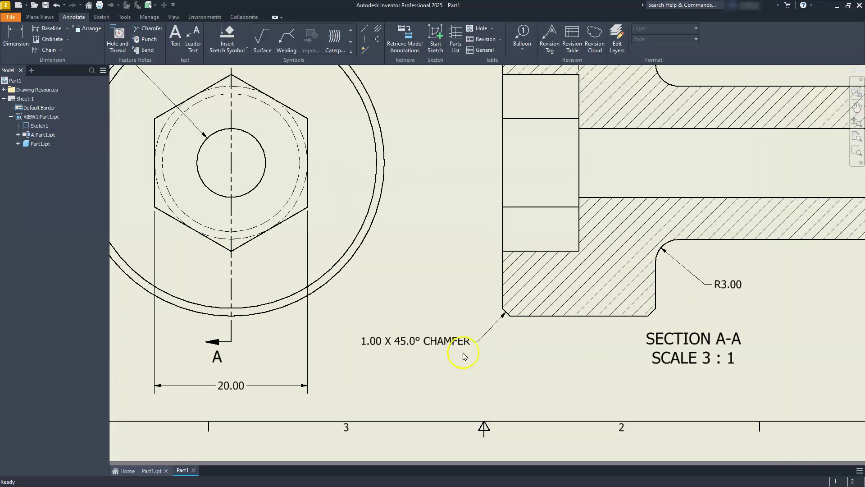
Turn off trailing zeros for linear units in the Default - mm (ANSI) dimension style.
{"action": "scroll", "coordinate": [464, 354], "scroll_direction": "down", "scroll_amount": 3}
{"action": "mouse_move", "coordinate": [456, 305]}
{"action": "middle_mouse_down"}
{"action": "mouse_move", "coordinate": [459, 292]}
{"action": "mouse_move", "coordinate": [445, 355]}
{"action": "mouse_move", "coordinate": [460, 319]}
{"action": "middle_mouse_up"}
{"action": "scroll", "coordinate": [448, 360], "scroll_direction": "down", "scroll_amount": 4}
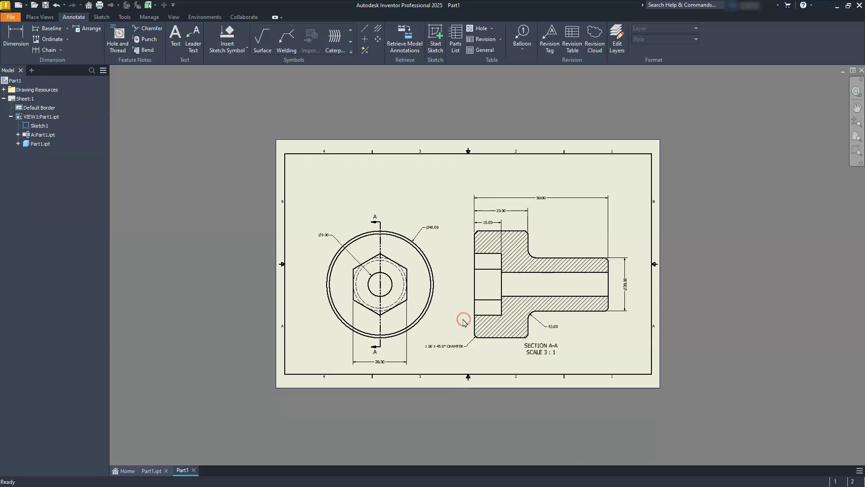
{"action": "left_click", "coordinate": [125, 17]}
{"action": "left_click", "coordinate": [149, 17]}
{"action": "left_click", "coordinate": [141, 34]}
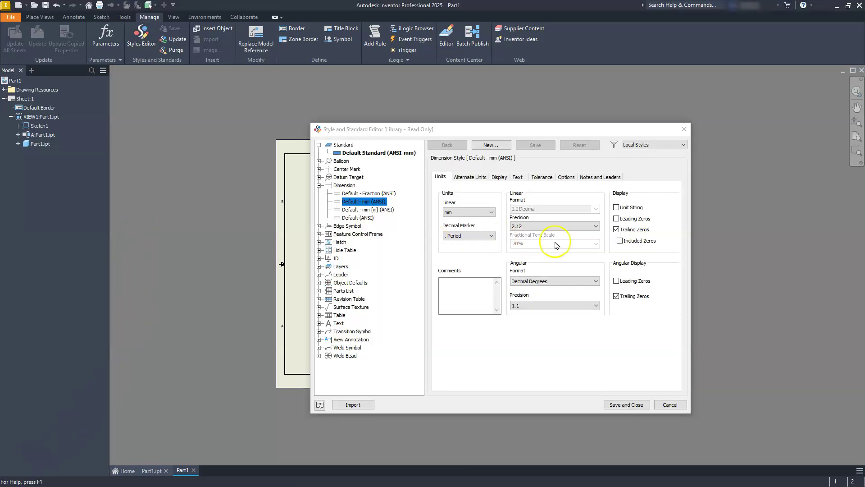
{"action": "left_click", "coordinate": [616, 230]}
{"action": "left_click", "coordinate": [616, 230]}
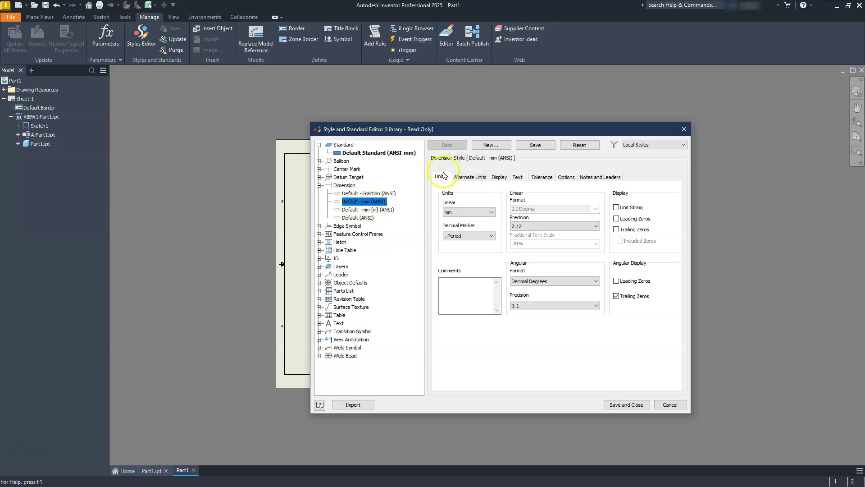
Set the text orientation of aligned and vertical linear dimensions to horizontal in the same dimension style.
{"action": "left_click", "coordinate": [469, 178]}
{"action": "left_click", "coordinate": [494, 179]}
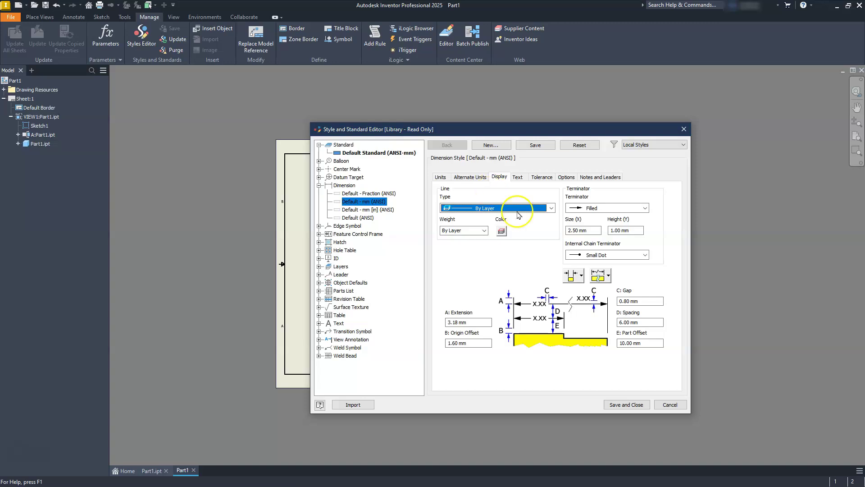
{"action": "left_click", "coordinate": [553, 291]}
{"action": "left_click", "coordinate": [518, 180]}
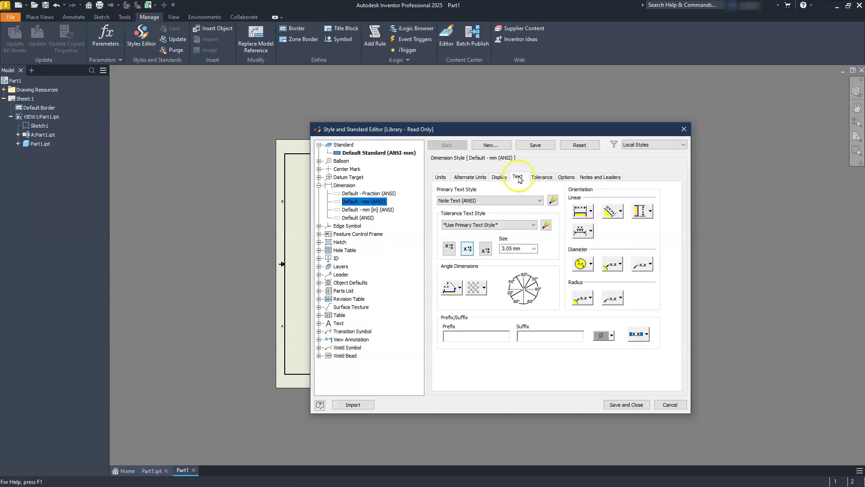
{"action": "left_click", "coordinate": [608, 213]}
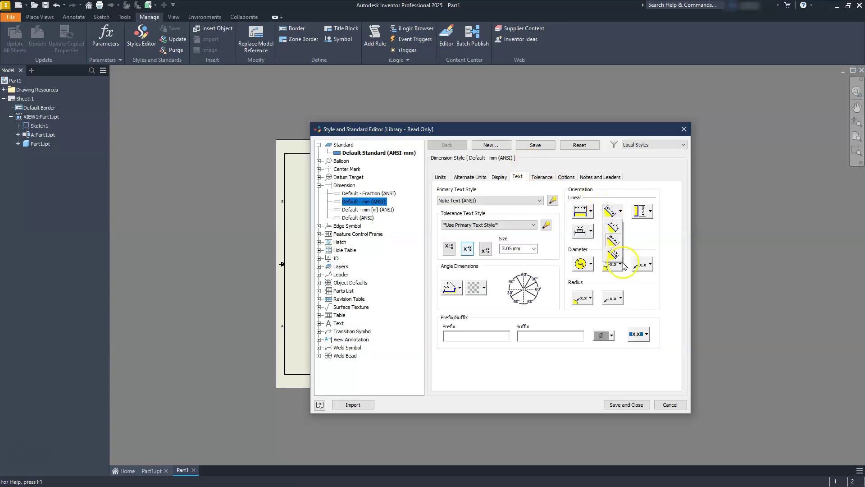
{"action": "left_click", "coordinate": [610, 222]}
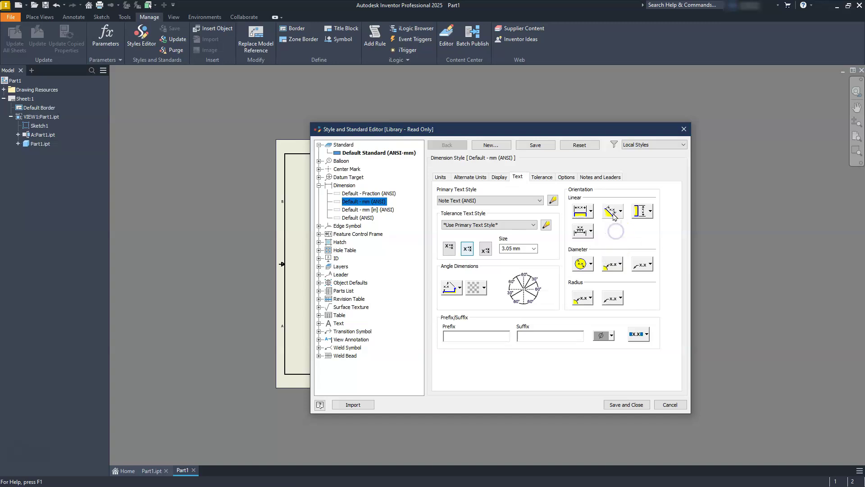
{"action": "left_click", "coordinate": [643, 210]}
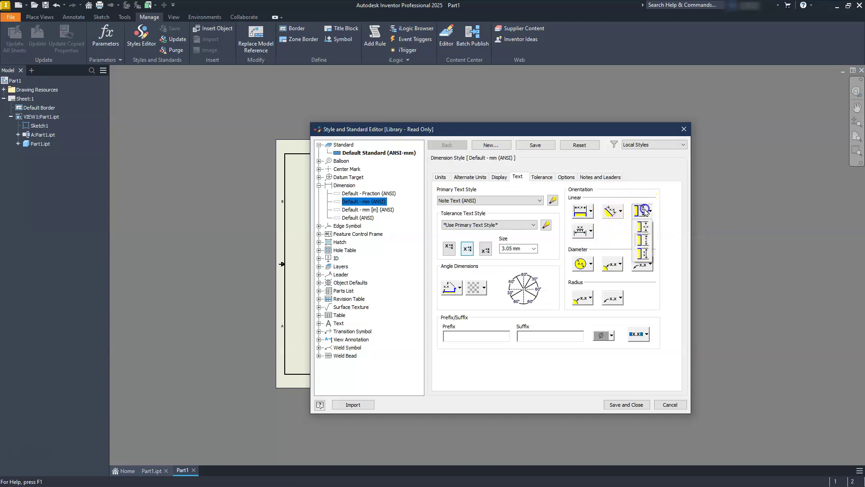
{"action": "left_click", "coordinate": [645, 228]}
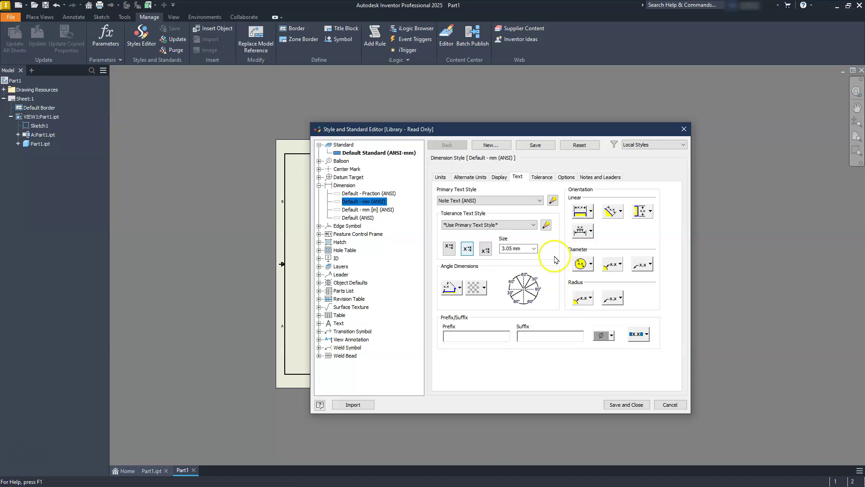
Review the style's tolerance and option settings, and save the dimension style changes and close the editor.
{"action": "left_click", "coordinate": [546, 179]}
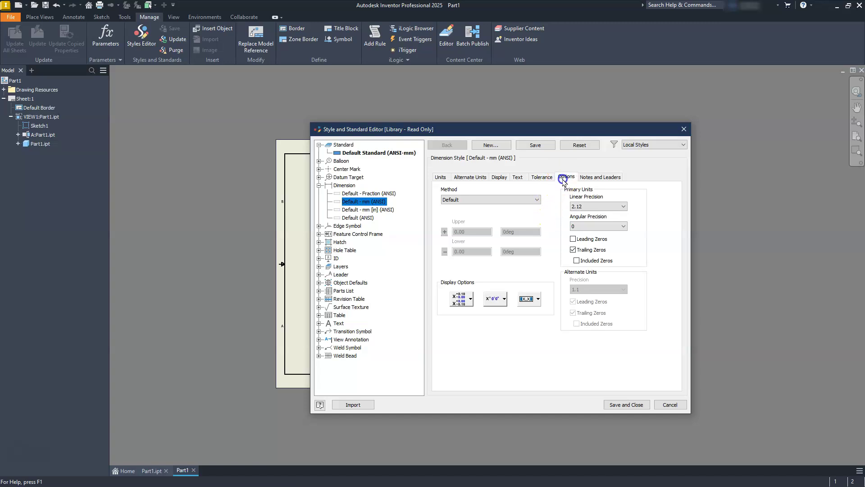
{"action": "left_click", "coordinate": [565, 176]}
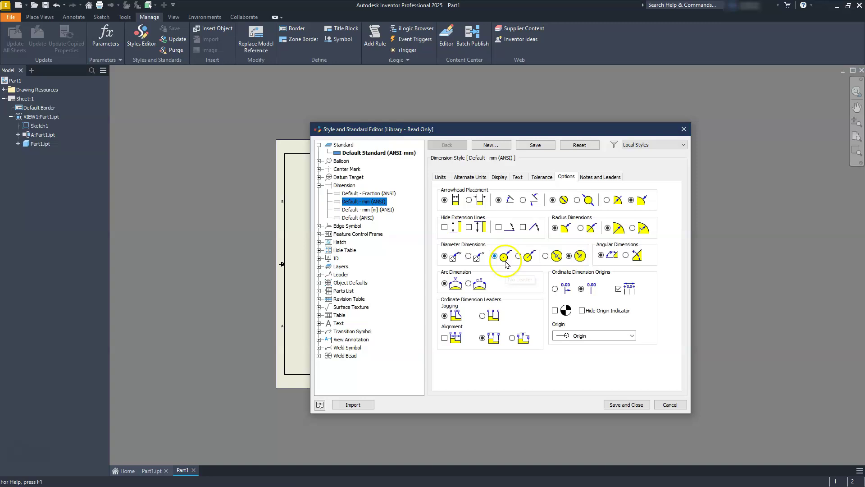
{"action": "left_click", "coordinate": [587, 180]}
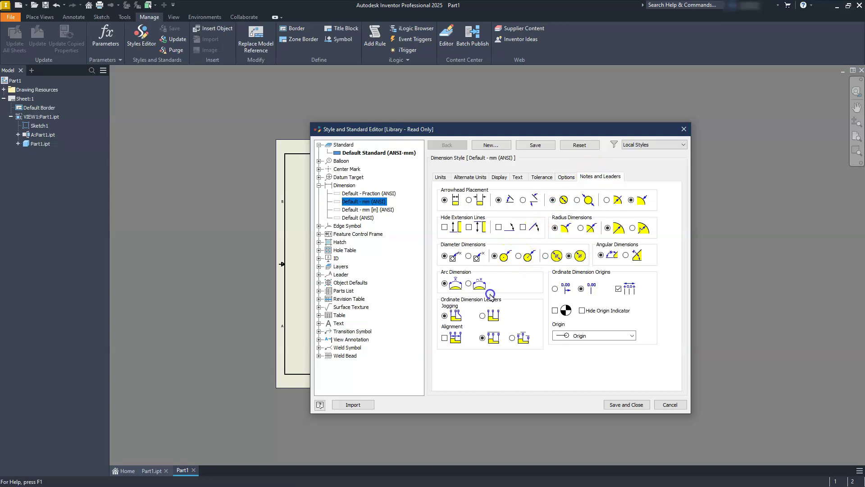
{"action": "left_click", "coordinate": [624, 407]}
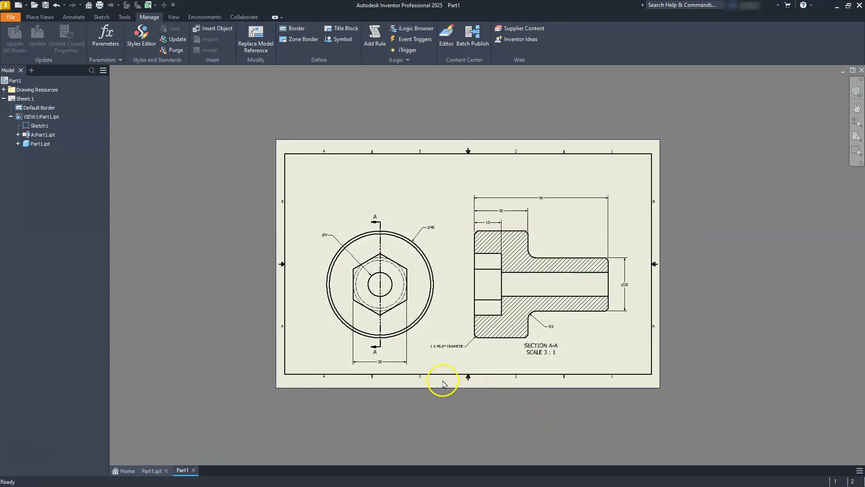
Add a centerline along the bore axis of the section view, from the head's end face to the shank's end face.
{"action": "scroll", "coordinate": [402, 361], "scroll_direction": "up", "scroll_amount": 3}
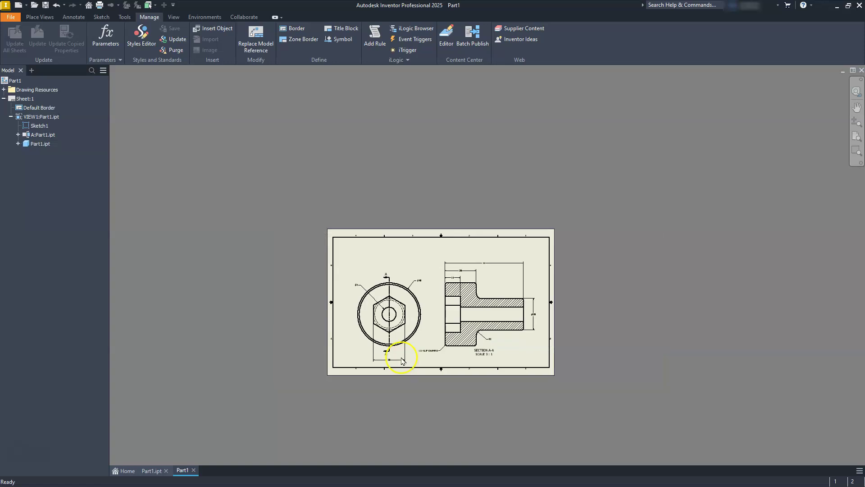
{"action": "scroll", "coordinate": [403, 360], "scroll_direction": "down", "scroll_amount": 5}
{"action": "scroll", "coordinate": [404, 359], "scroll_direction": "up", "scroll_amount": 5}
{"action": "mouse_move", "coordinate": [411, 345]}
{"action": "middle_mouse_down"}
{"action": "mouse_move", "coordinate": [441, 334]}
{"action": "mouse_move", "coordinate": [433, 356]}
{"action": "mouse_move", "coordinate": [427, 358]}
{"action": "mouse_move", "coordinate": [428, 345]}
{"action": "mouse_move", "coordinate": [418, 350]}
{"action": "middle_mouse_up"}
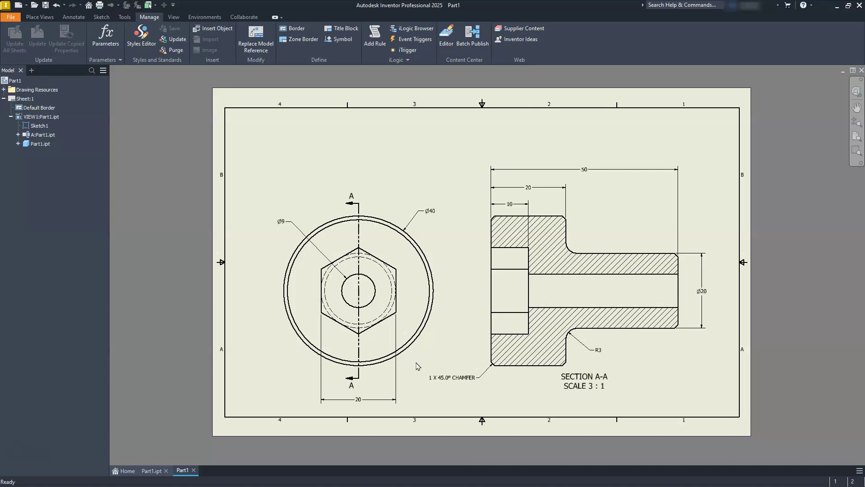
{"action": "left_click", "coordinate": [72, 17]}
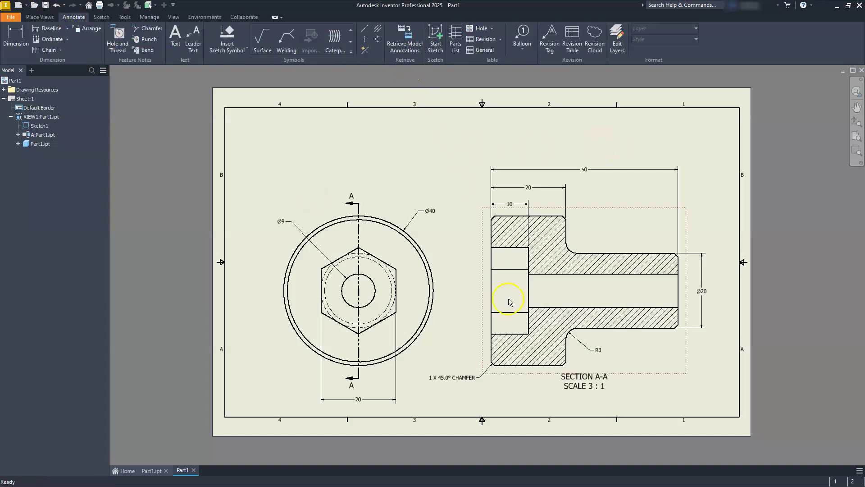
{"action": "left_click", "coordinate": [364, 30]}
{"action": "left_click", "coordinate": [491, 289]}
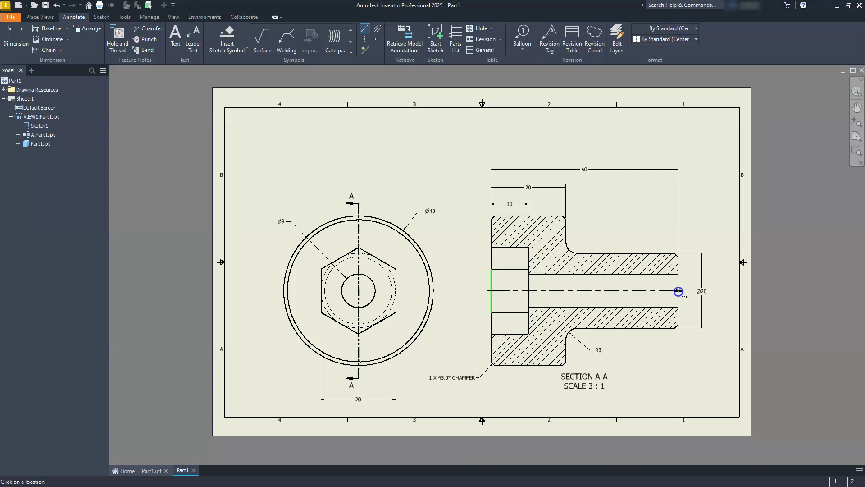
{"action": "right_click", "coordinate": [647, 209]}
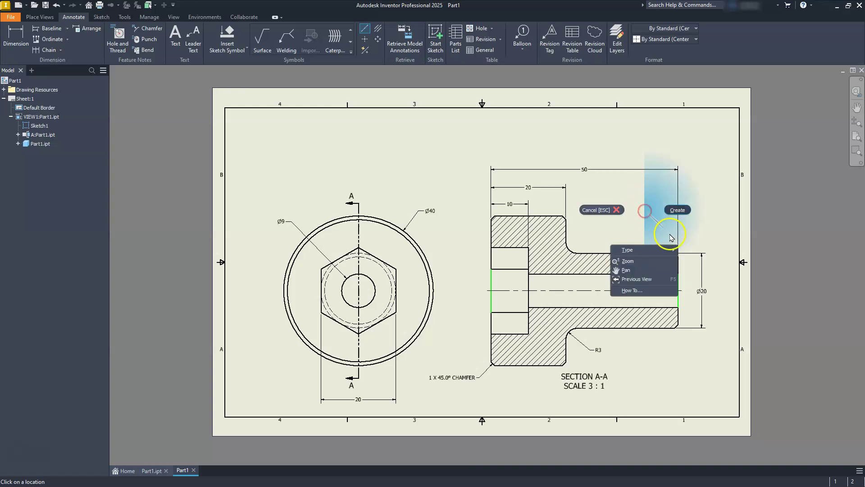
{"action": "left_click", "coordinate": [677, 209]}
Add a center mark to the outer circle of the base view.
{"action": "left_click", "coordinate": [366, 39]}
{"action": "left_click", "coordinate": [378, 215]}
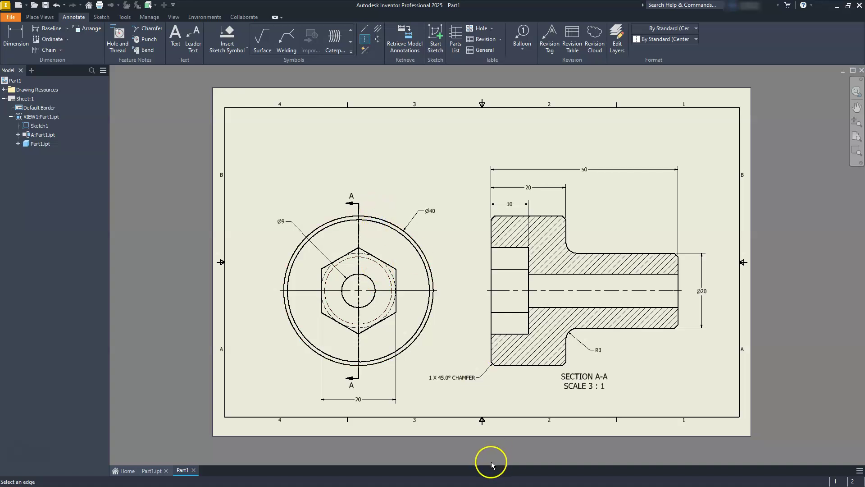
{"action": "key", "text": "Escape"}
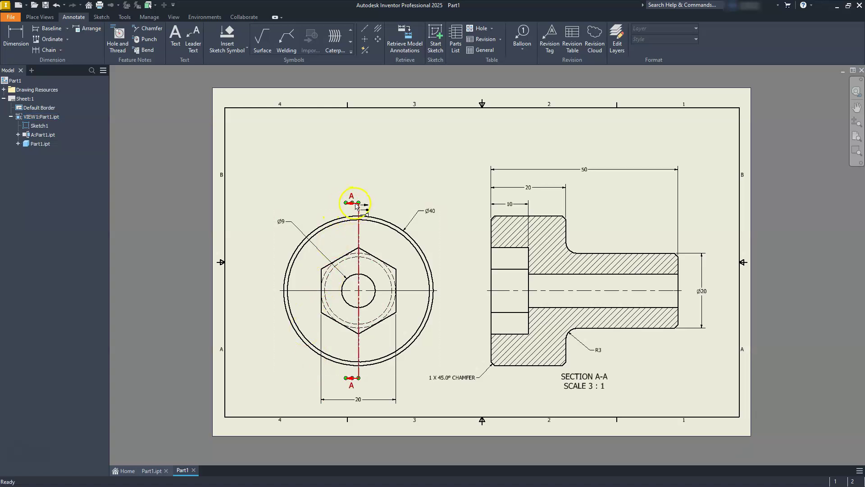
Turn off Show Entire Line for section line A-A in the base view.
{"action": "scroll", "coordinate": [357, 208], "scroll_direction": "down", "scroll_amount": 5}
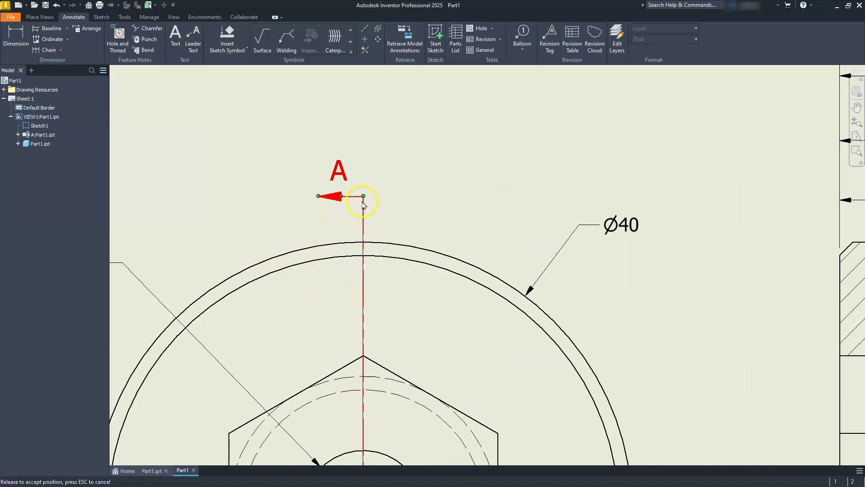
{"action": "right_click", "coordinate": [361, 199]}
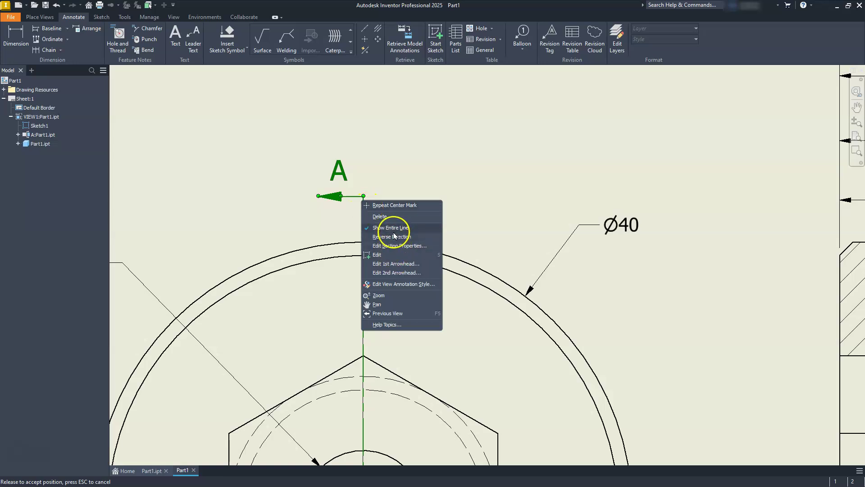
{"action": "left_click", "coordinate": [386, 228]}
{"action": "scroll", "coordinate": [387, 212], "scroll_direction": "up", "scroll_amount": 5}
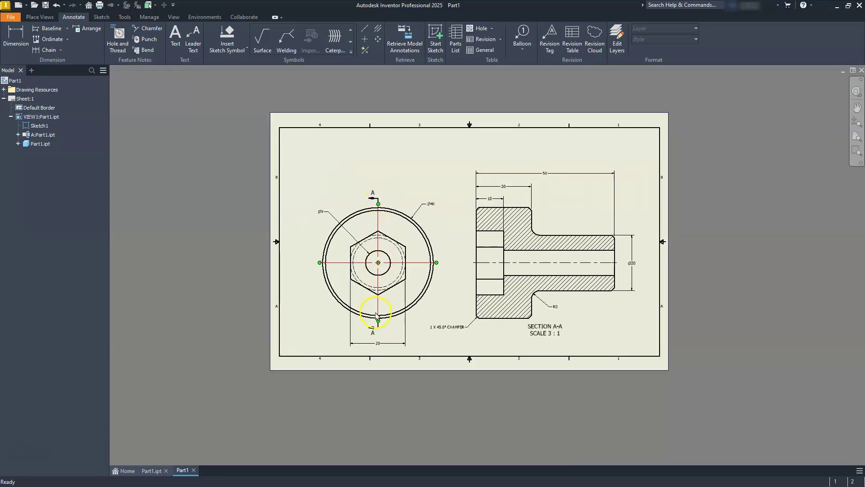
{"action": "middle_click_drag", "start_coordinate": [370, 252], "coordinate": [366, 269]}
{"action": "scroll", "coordinate": [370, 268], "scroll_direction": "down", "scroll_amount": 3}
{"action": "scroll", "coordinate": [369, 268], "scroll_direction": "up", "scroll_amount": 3}
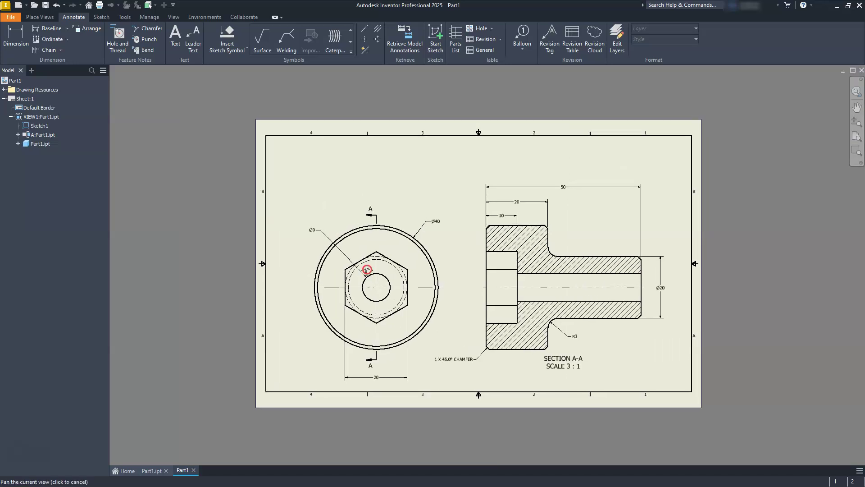